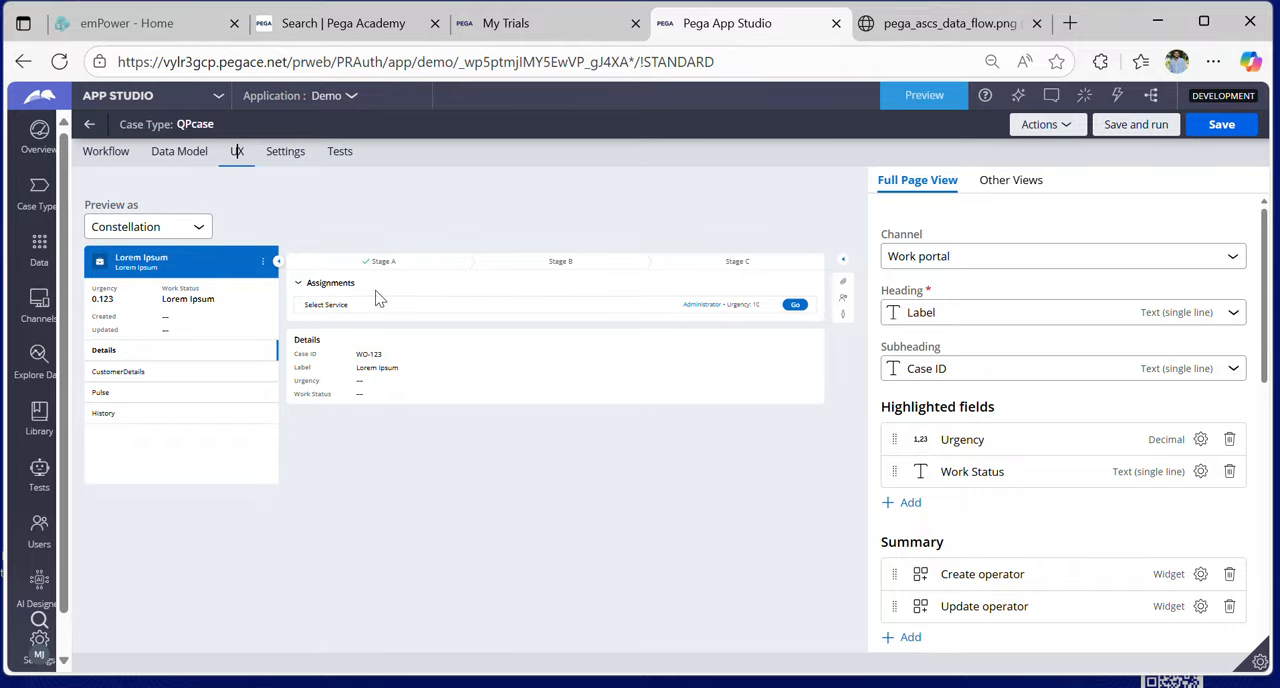
# - Review the full page view configuration of the QPcase case type, including highlighted fields, summary, tabs and utilities
pyautogui.scroll(-3, 1160, 417)
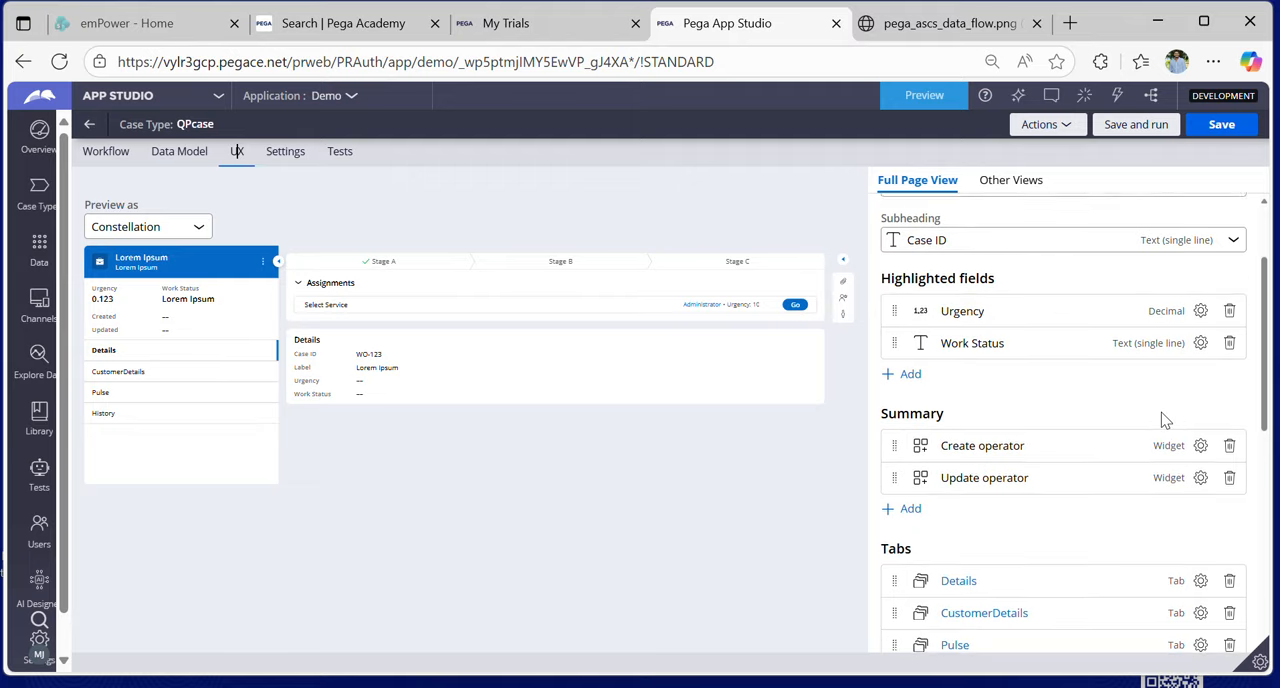
pyautogui.scroll(-1, 985, 540)
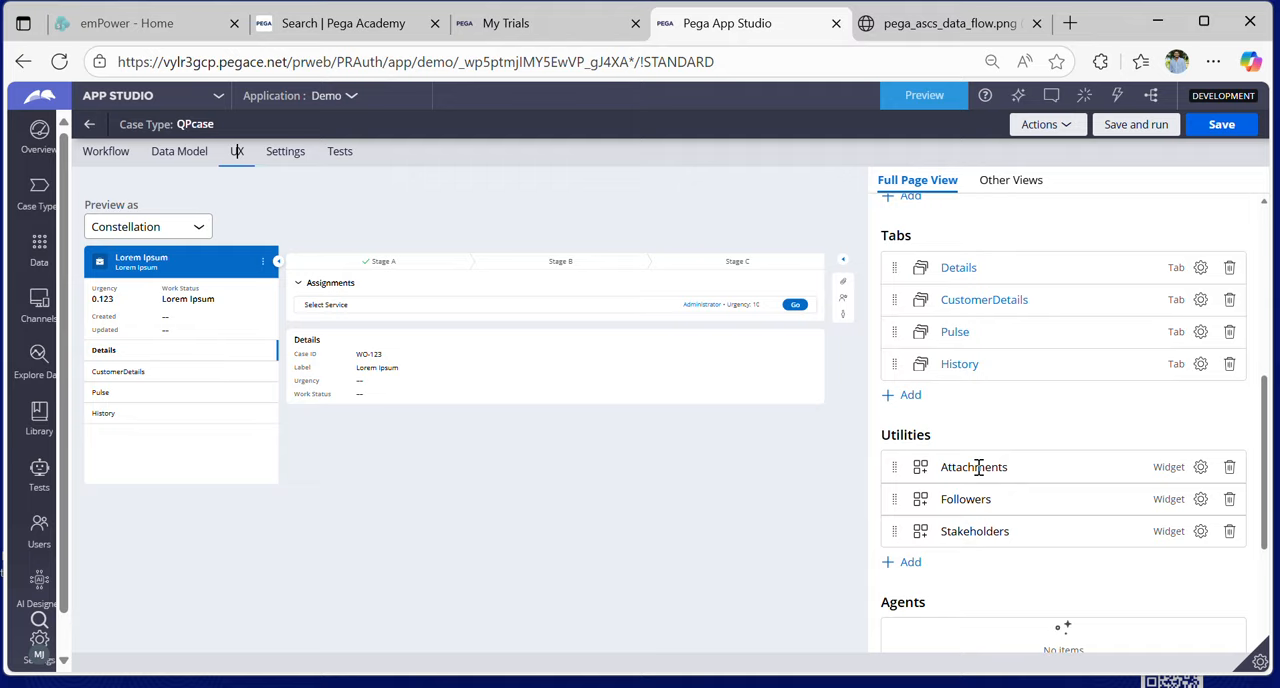
pyautogui.scroll(5, 978, 468)
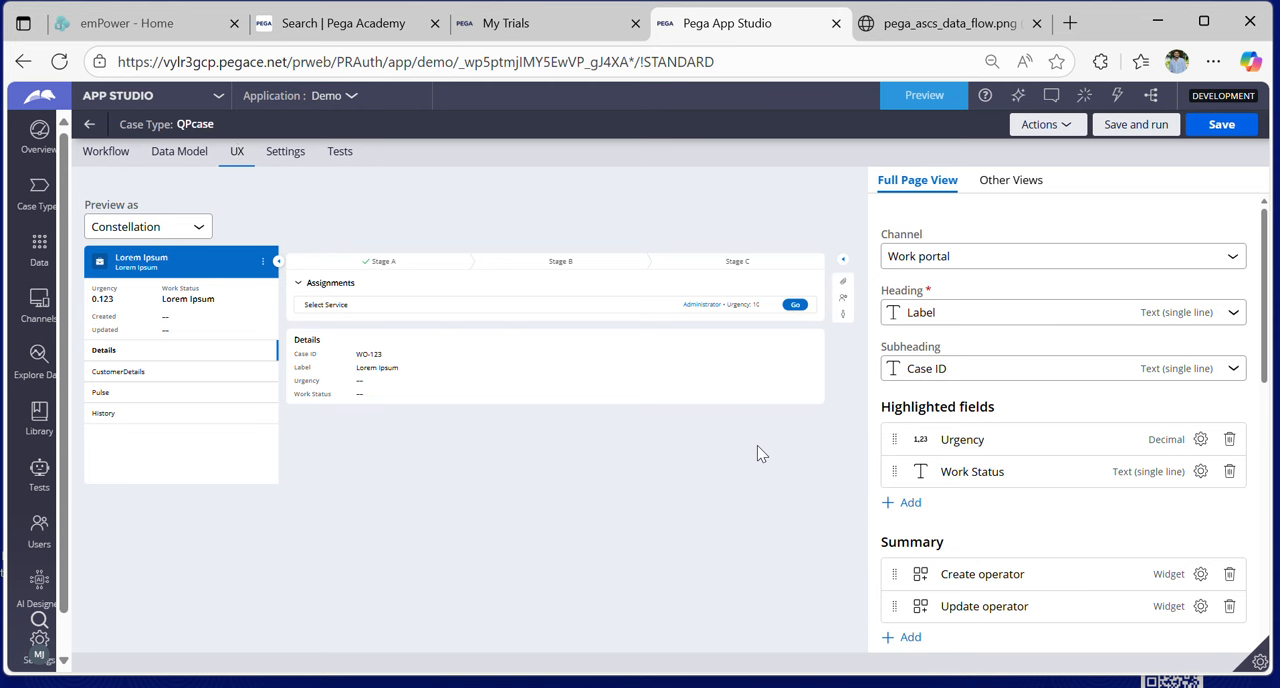
# - Browse the other views of QPcase and inspect the QPcase List view's configuration, returning to the view list
pyautogui.click(1008, 185)
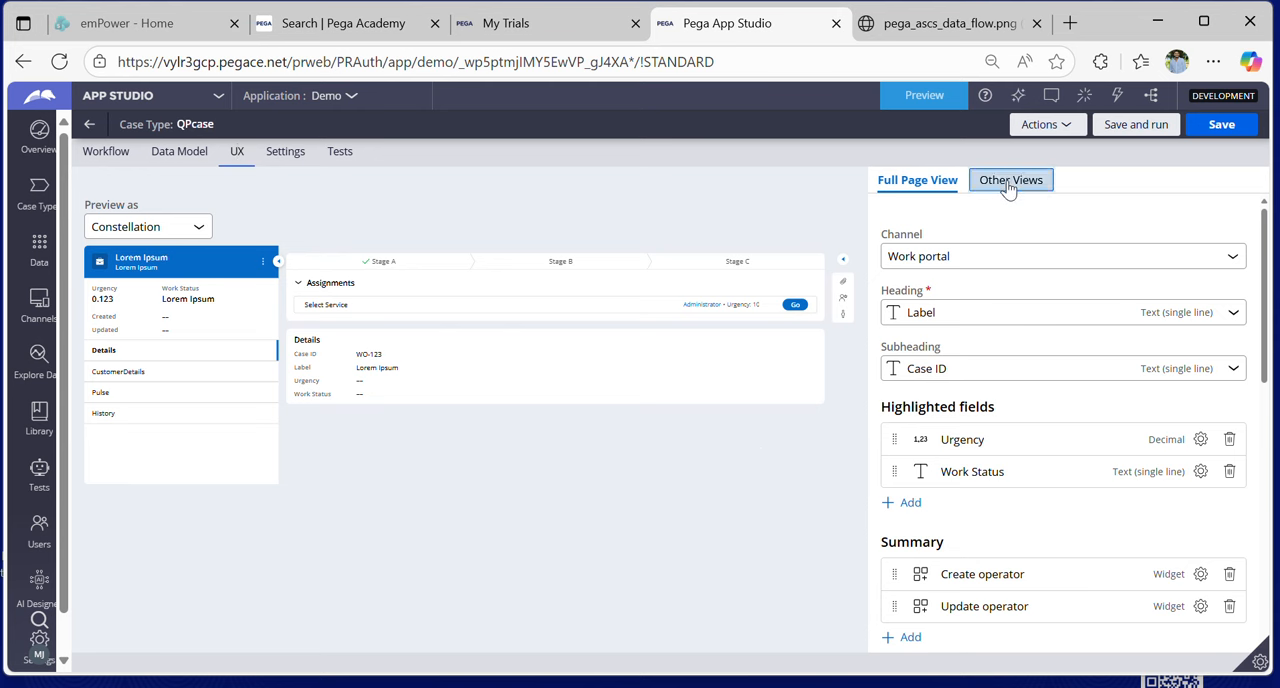
pyautogui.scroll(-1, 982, 255)
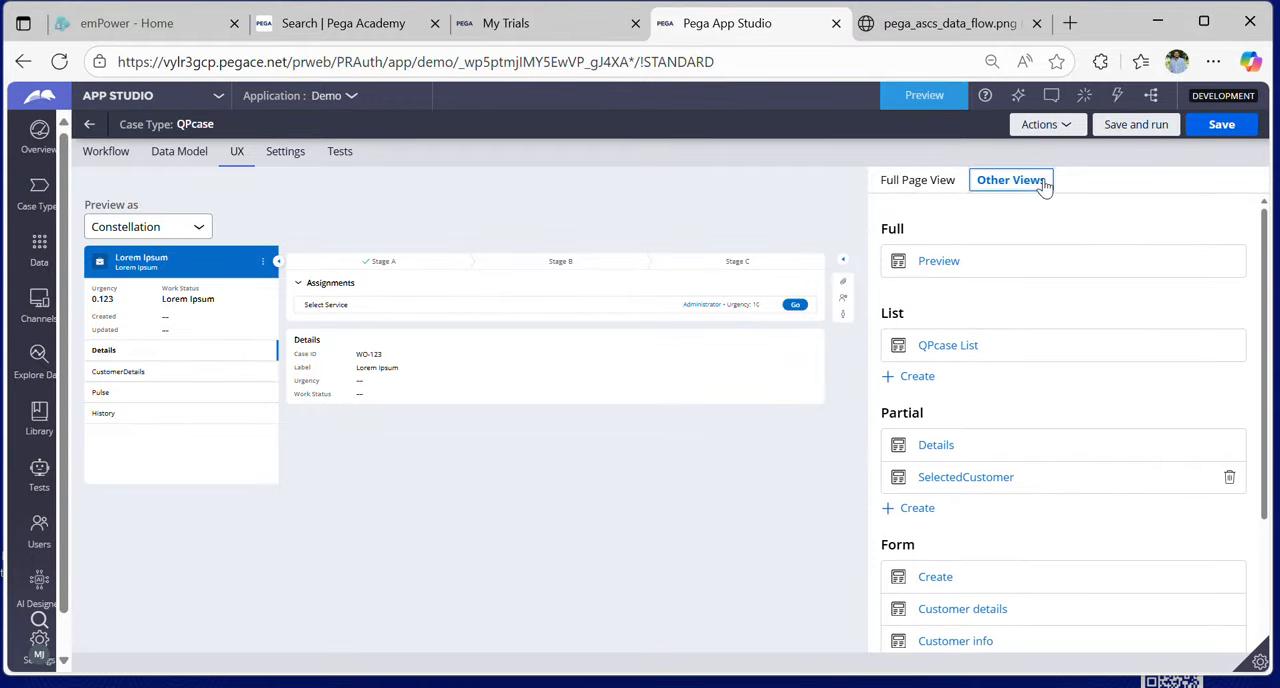
pyautogui.scroll(1, 982, 306)
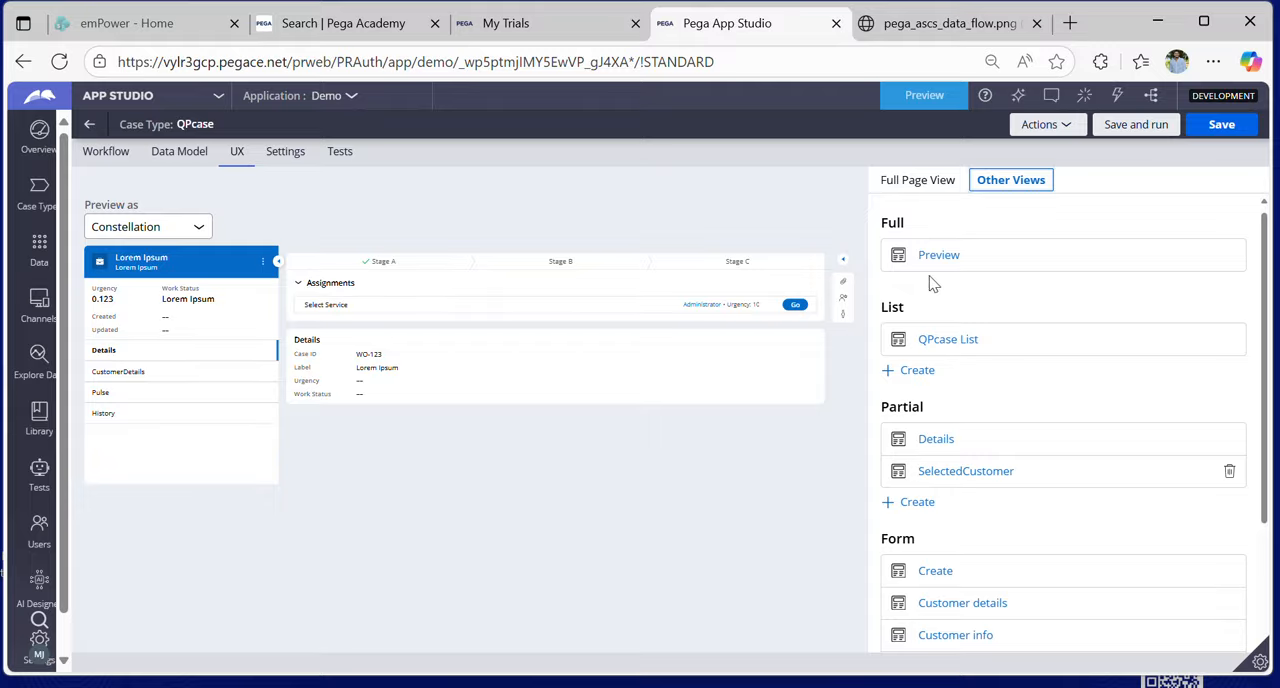
pyautogui.scroll(-2, 955, 286)
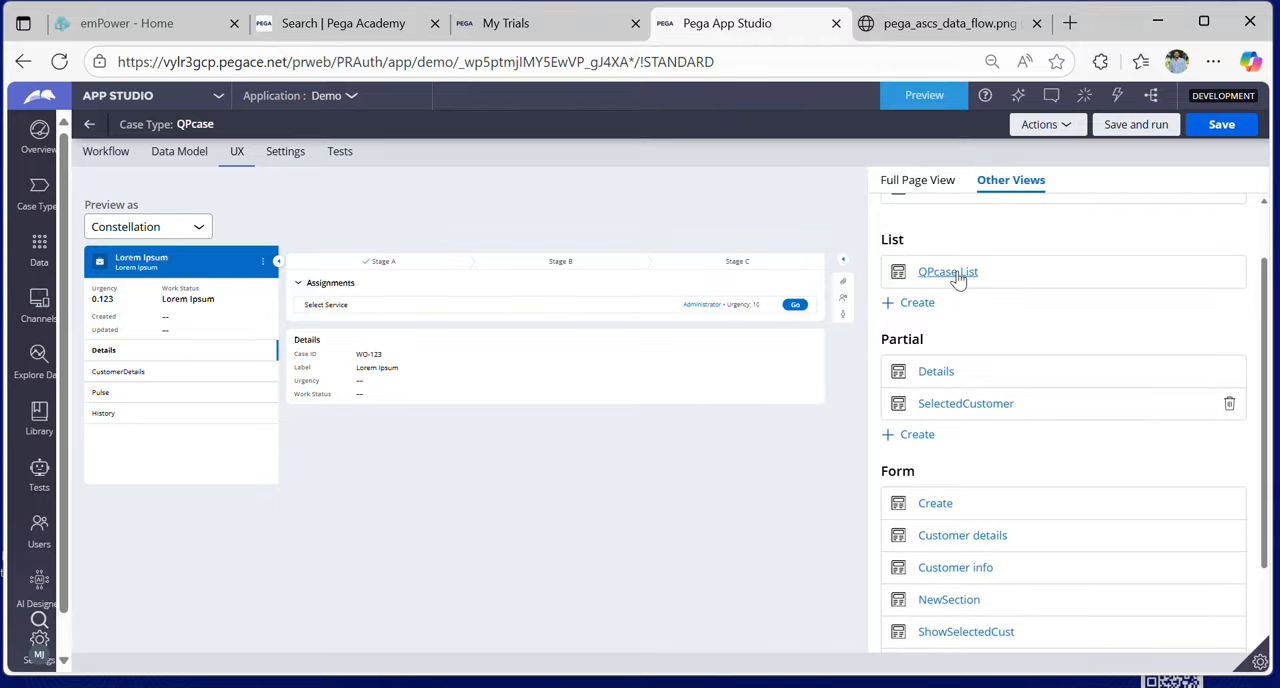
pyautogui.click(958, 274)
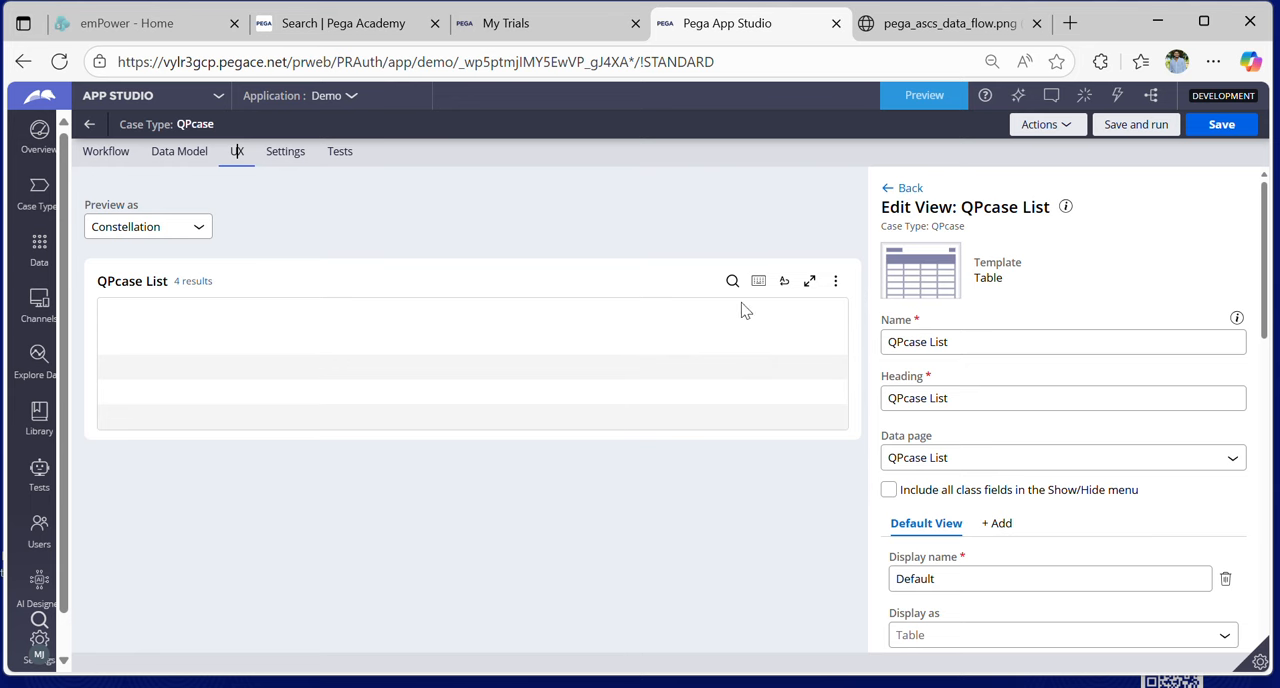
pyautogui.click(908, 190)
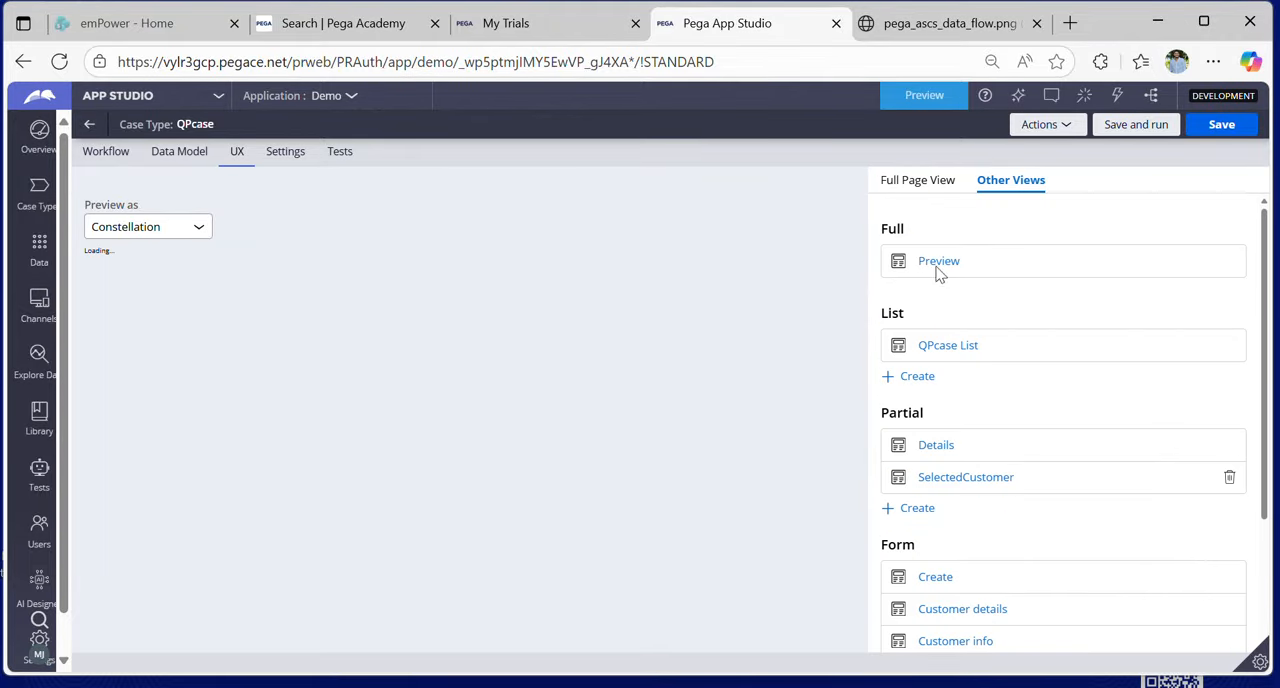
# - Examine the partial and form views of QPcase, inspecting the Customer details form's configuration and returning to the view list
pyautogui.scroll(-3, 988, 316)
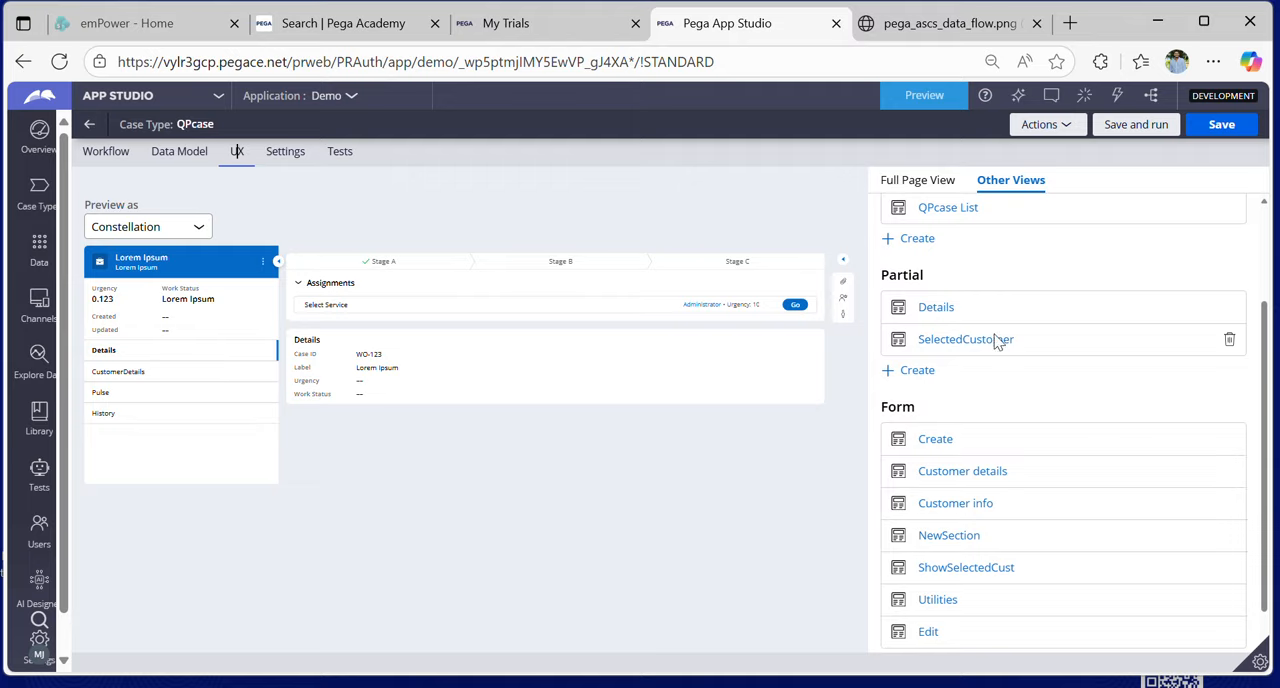
pyautogui.scroll(-1, 1025, 391)
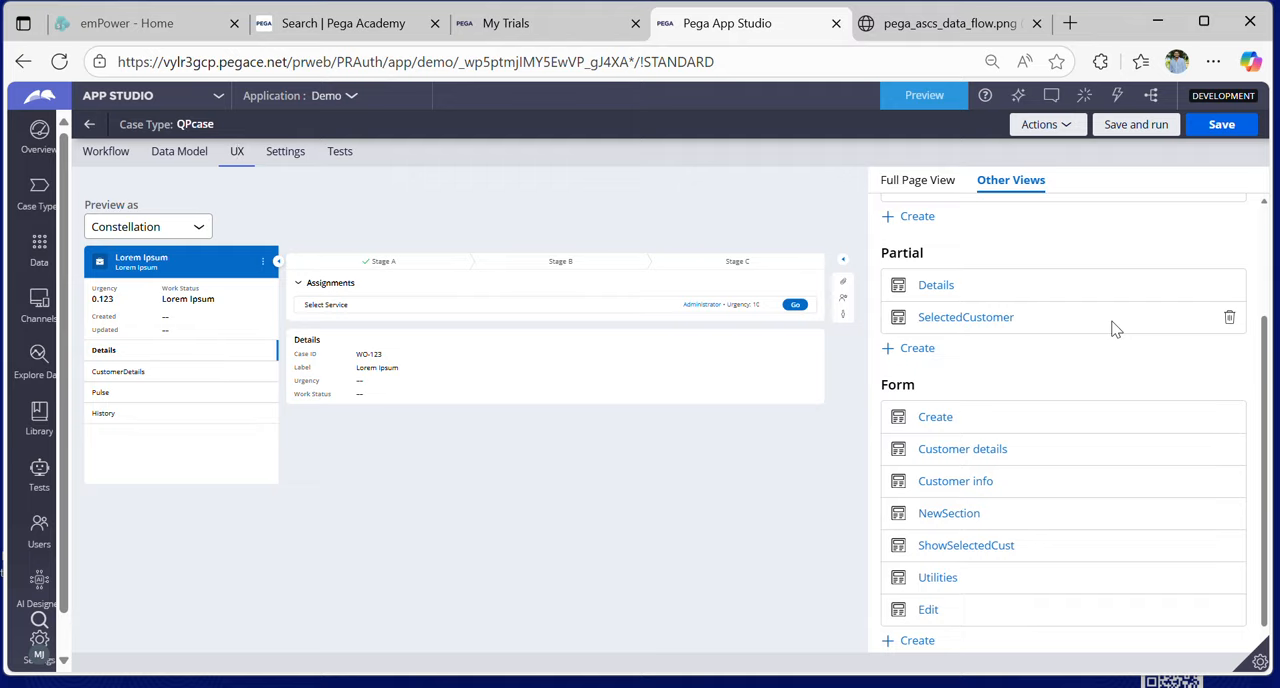
pyautogui.scroll(-1, 1116, 330)
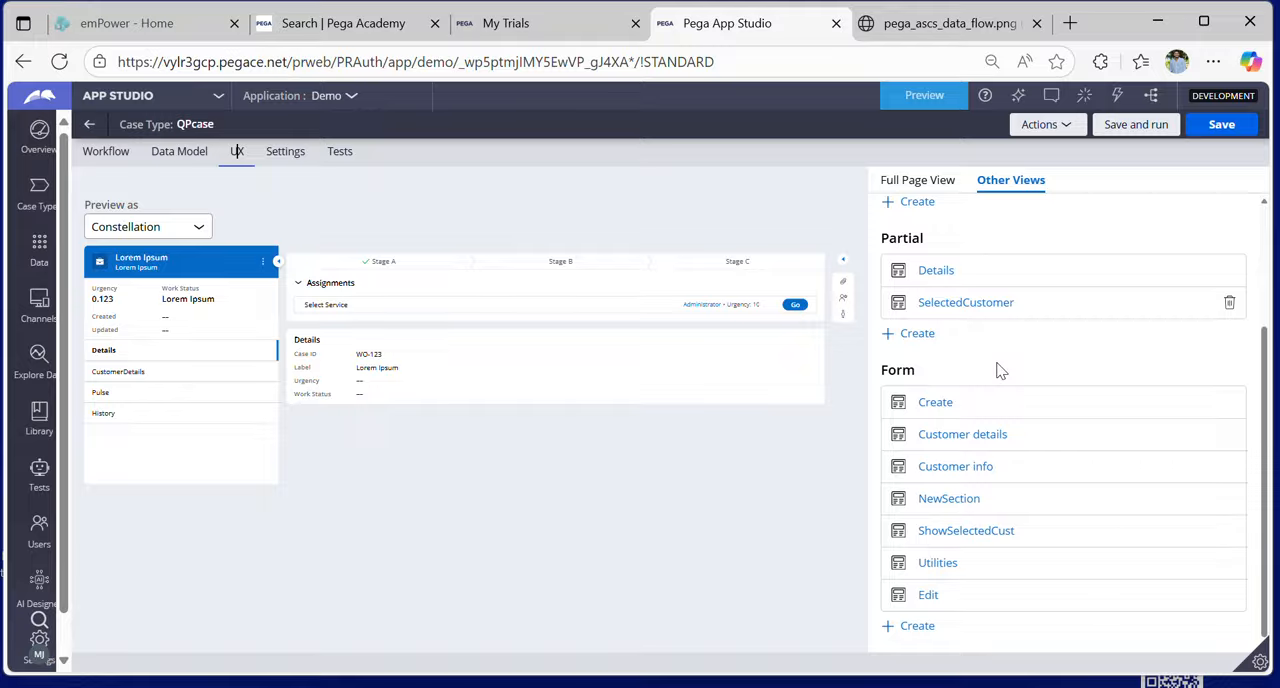
pyautogui.click(960, 437)
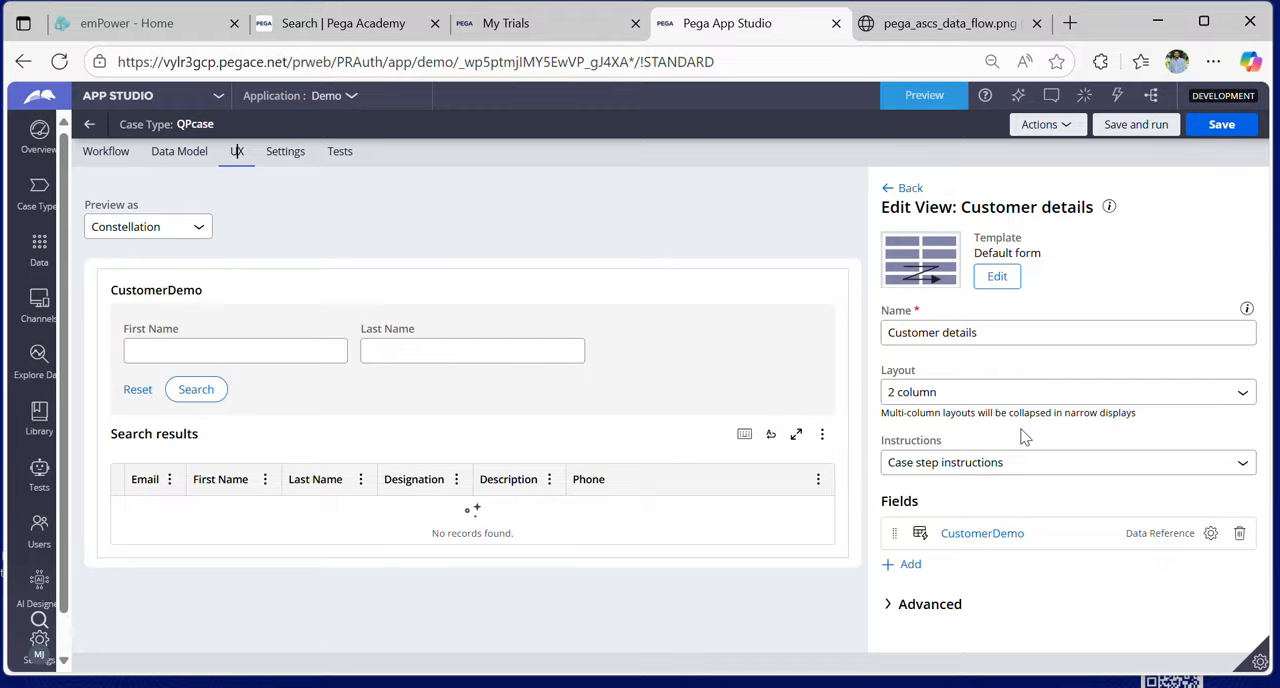
pyautogui.click(903, 188)
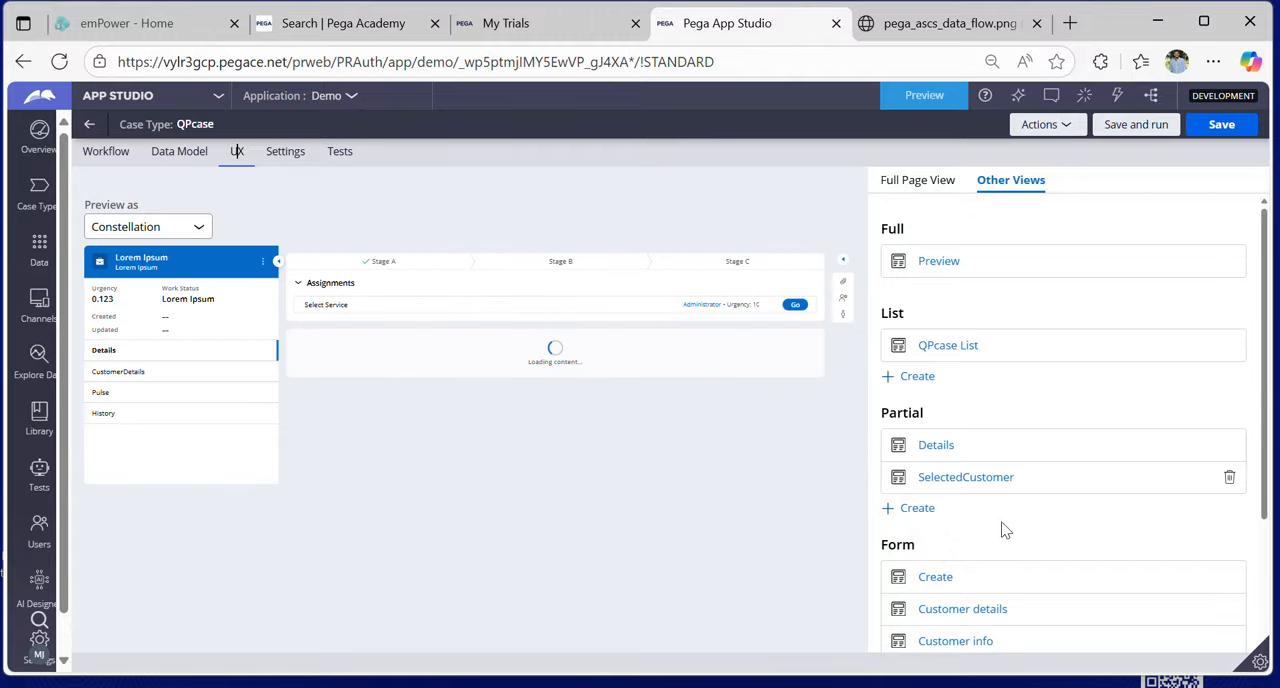
pyautogui.scroll(-2, 1002, 528)
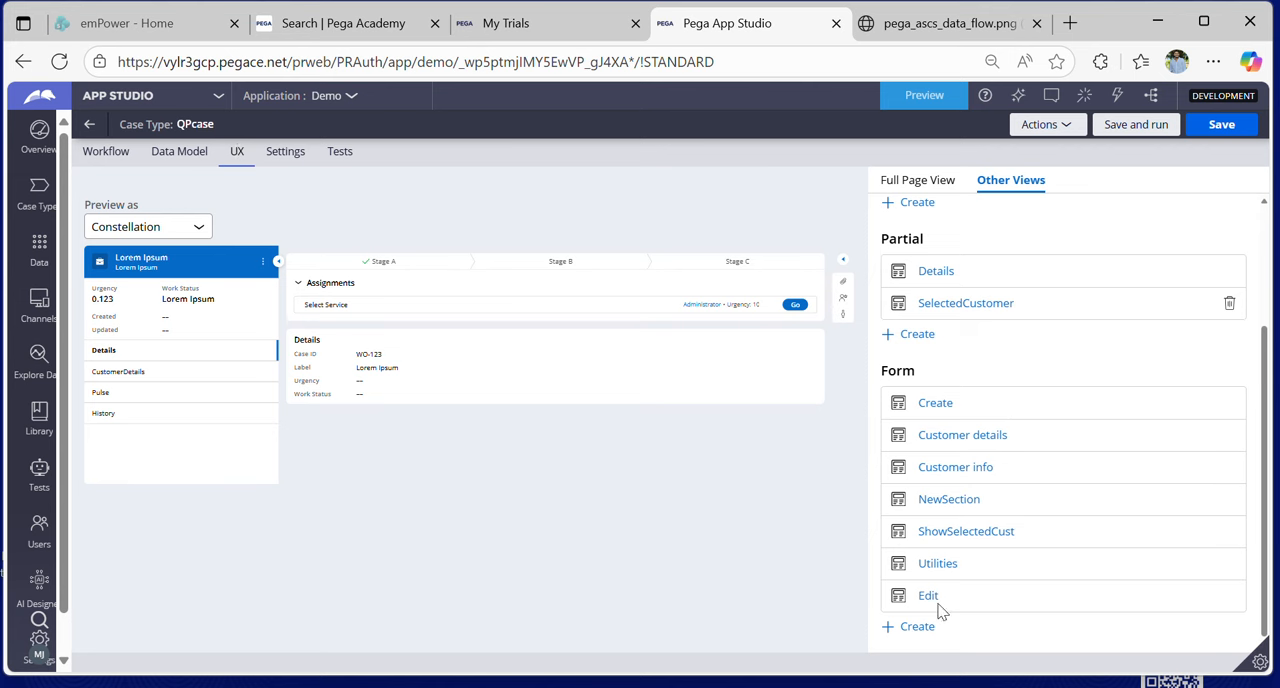
pyautogui.scroll(3, 980, 484)
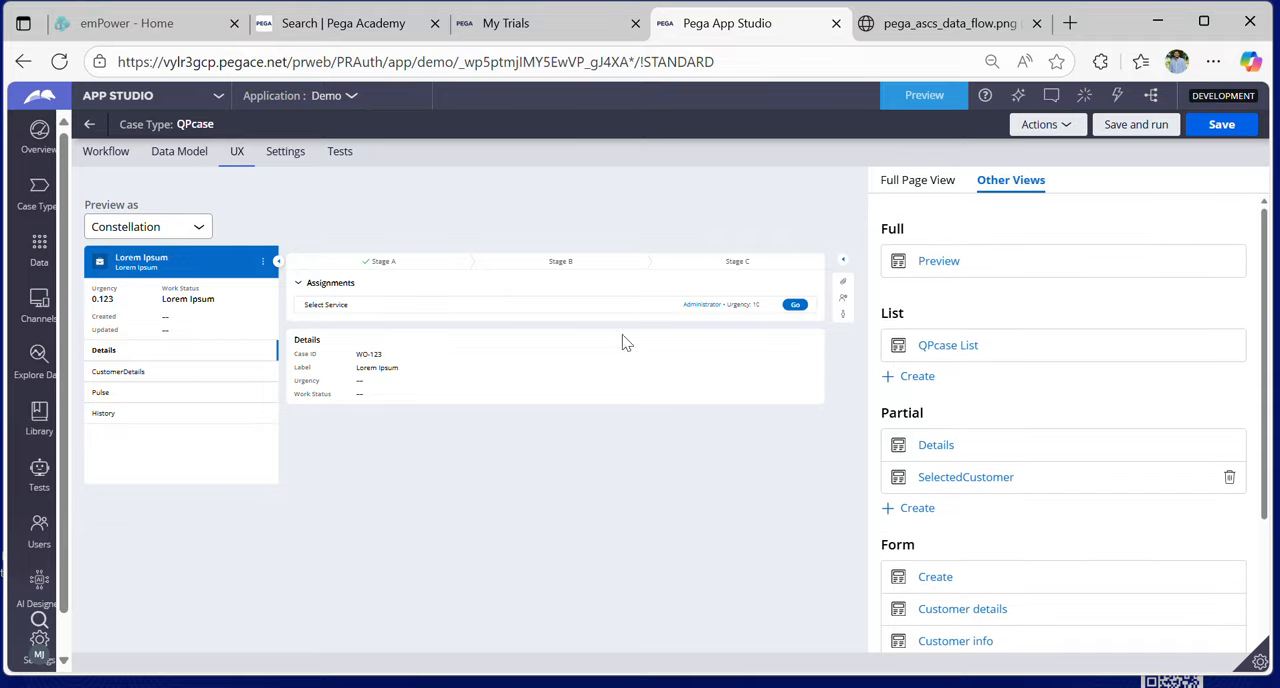
# - Open the user action configuration for the Customer info step in the Customer Data stage of the case workflow
pyautogui.click(141, 151)
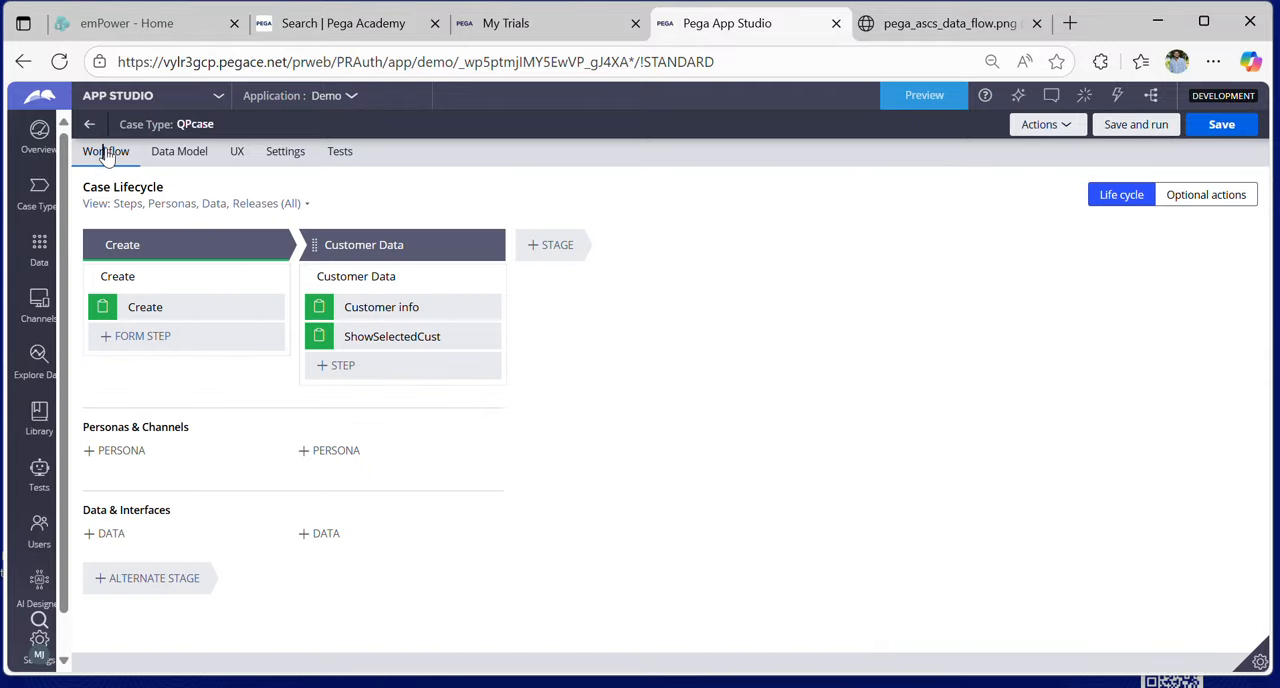
pyautogui.click(430, 306)
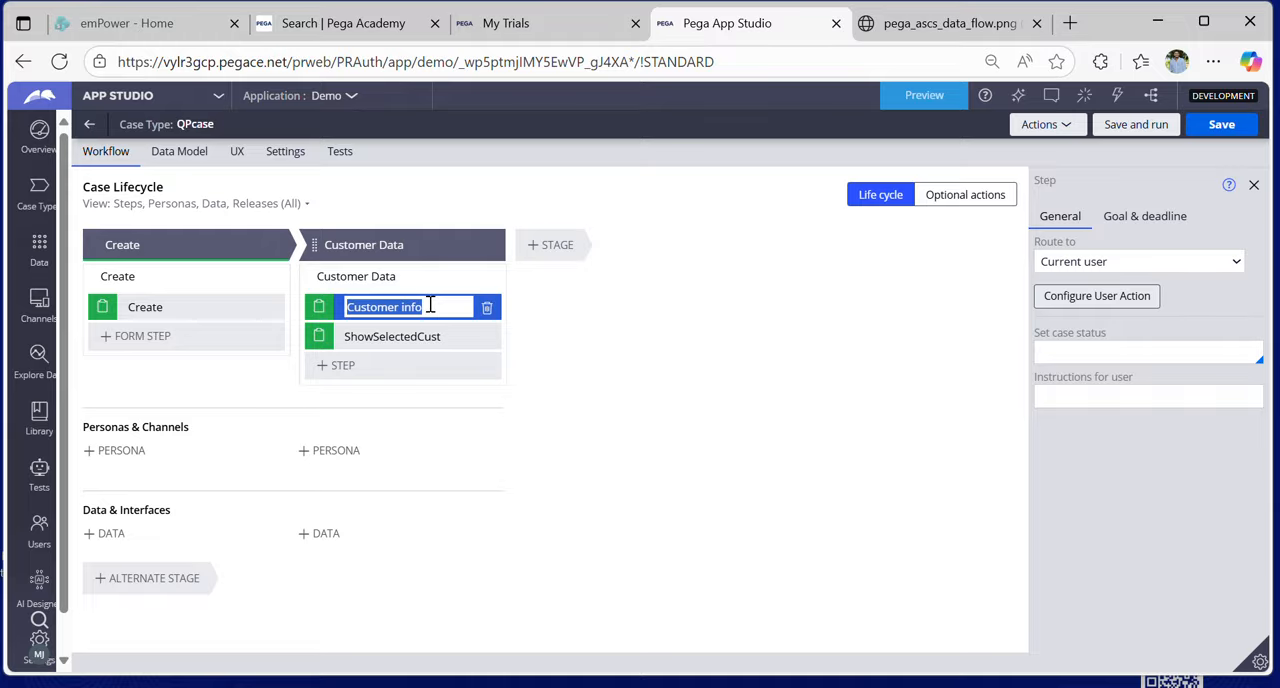
pyautogui.click(1128, 297)
pyautogui.click(1128, 297)
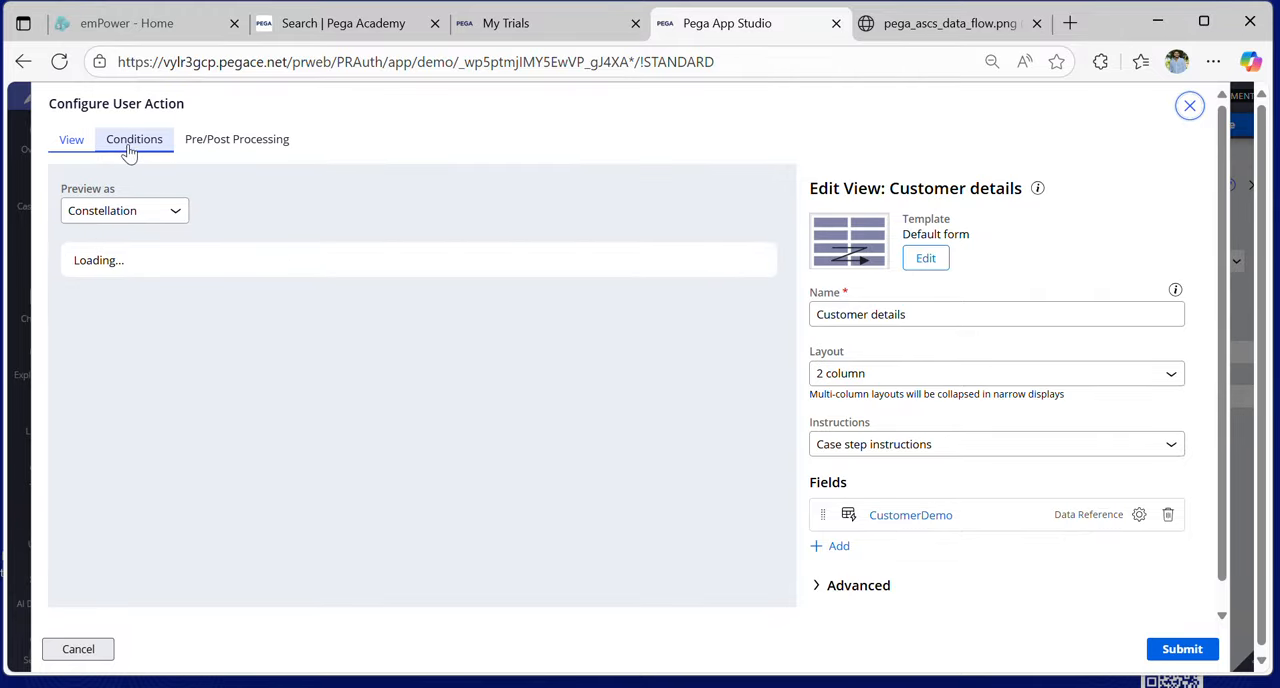
# - Review the Customer info user action's validation conditions, pre/post processing and view, and close the configuration without changes
pyautogui.click(127, 149)
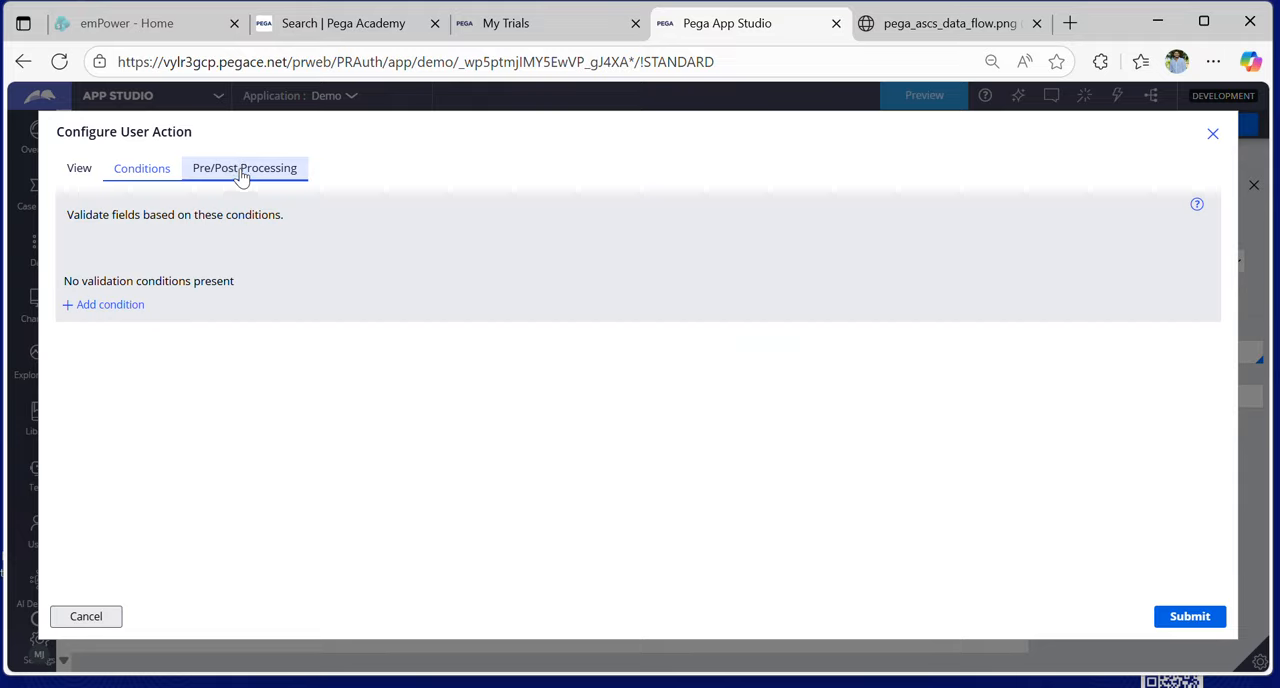
pyautogui.click(241, 173)
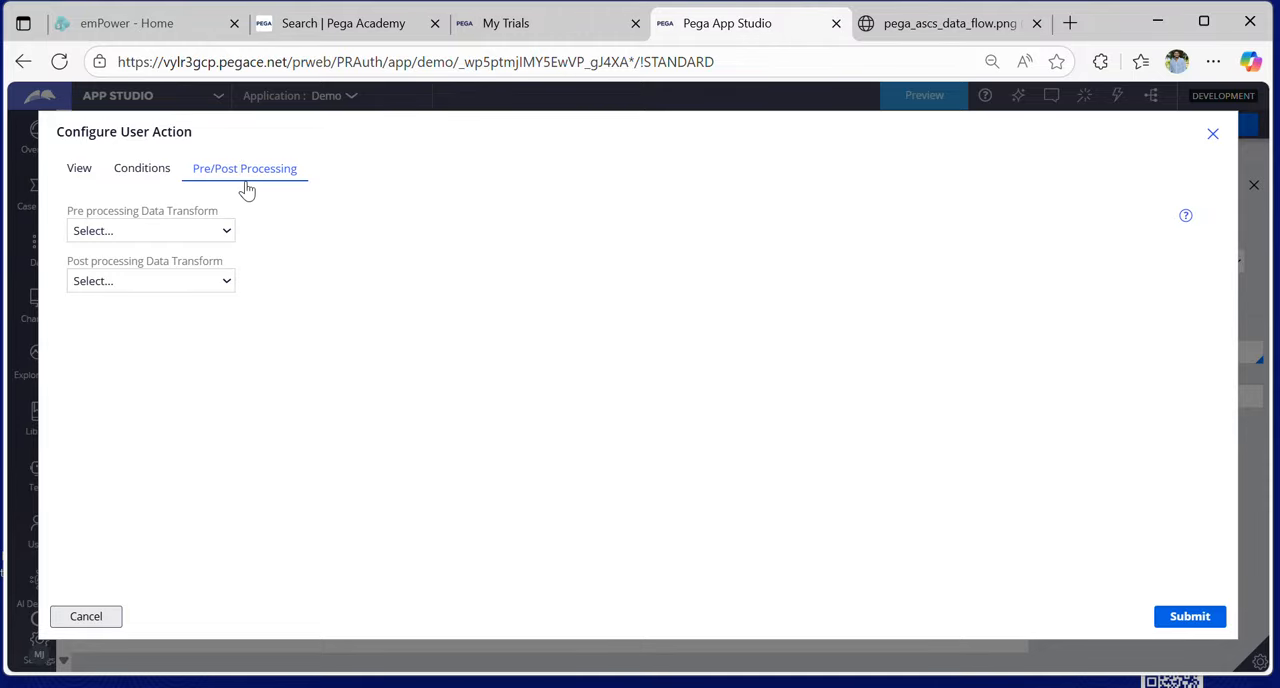
pyautogui.click(155, 172)
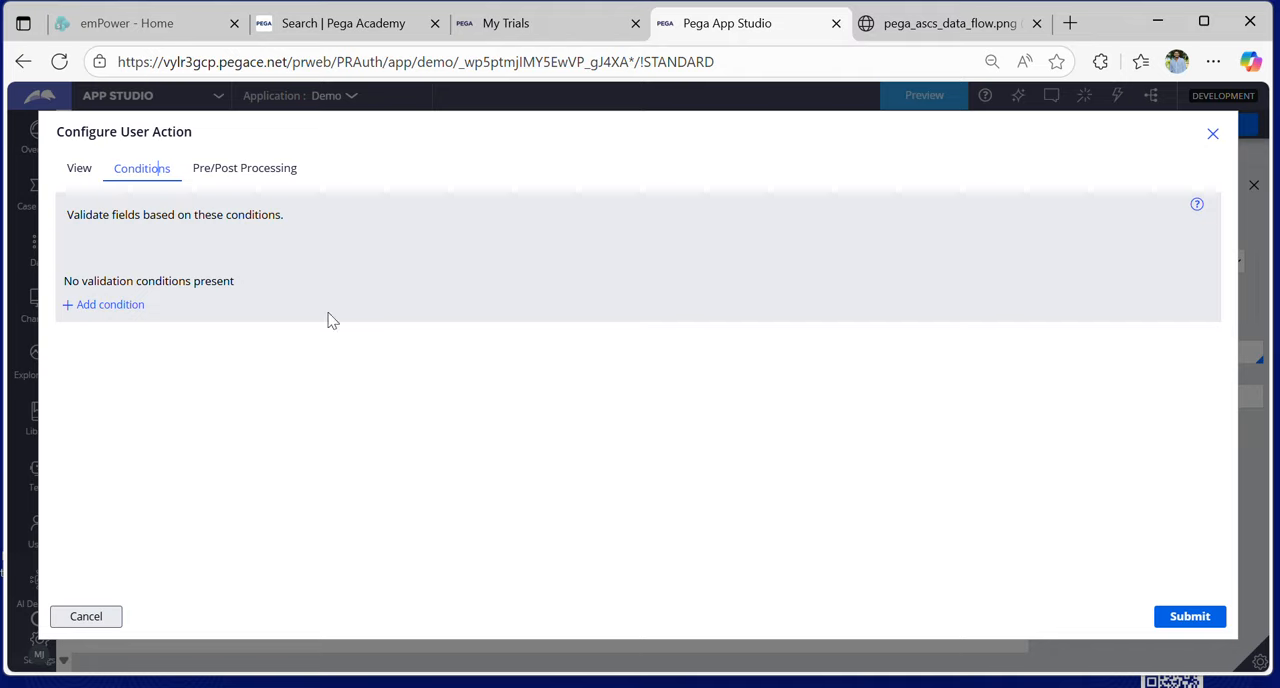
pyautogui.click(79, 169)
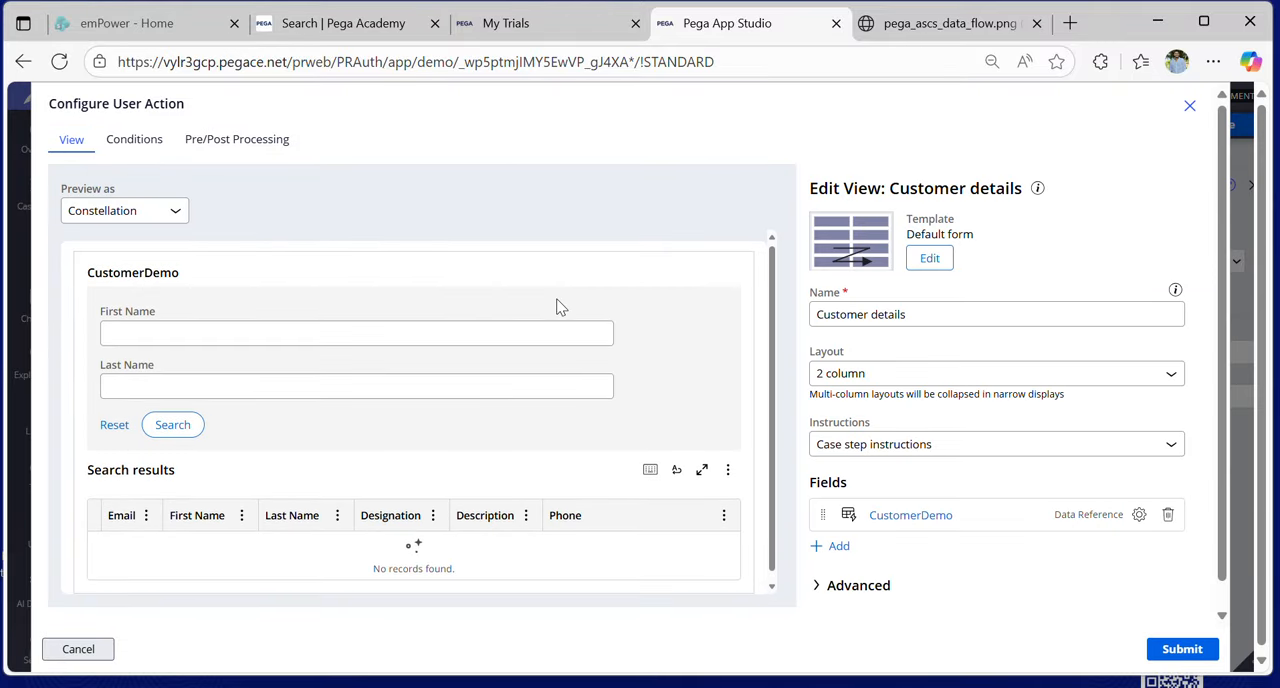
pyautogui.click(1190, 111)
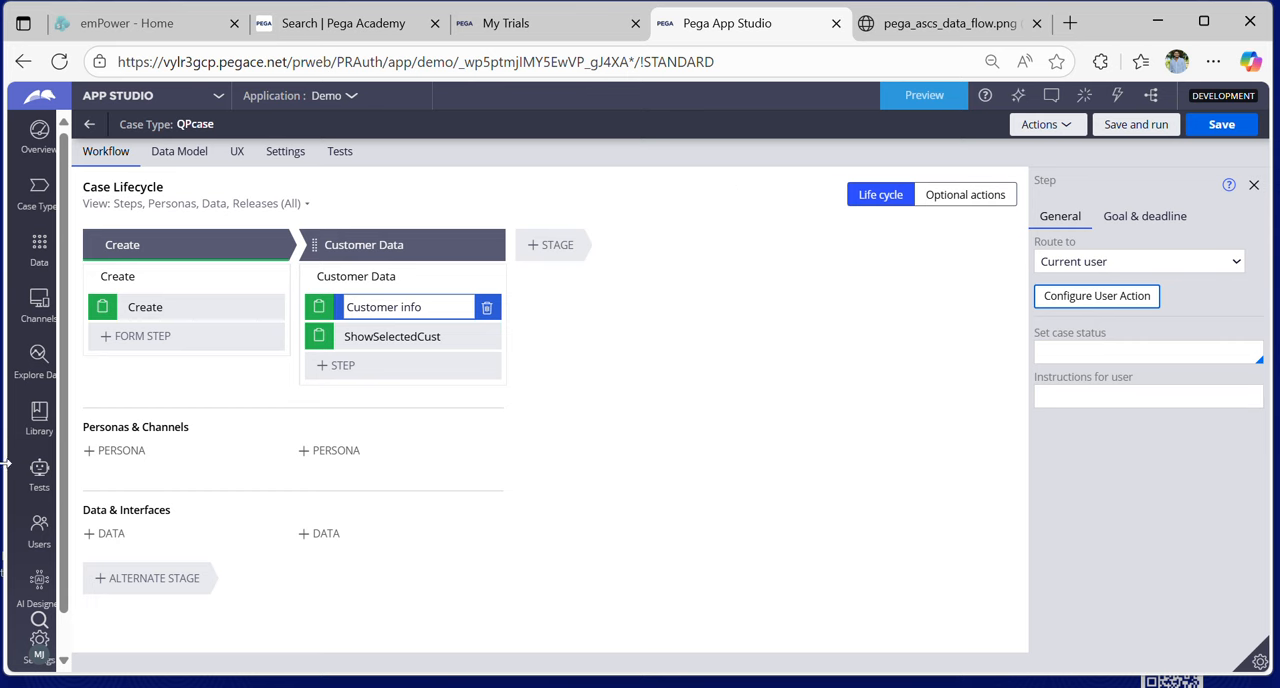
# - Open the application's theme settings
pyautogui.scroll(-1, 42, 490)
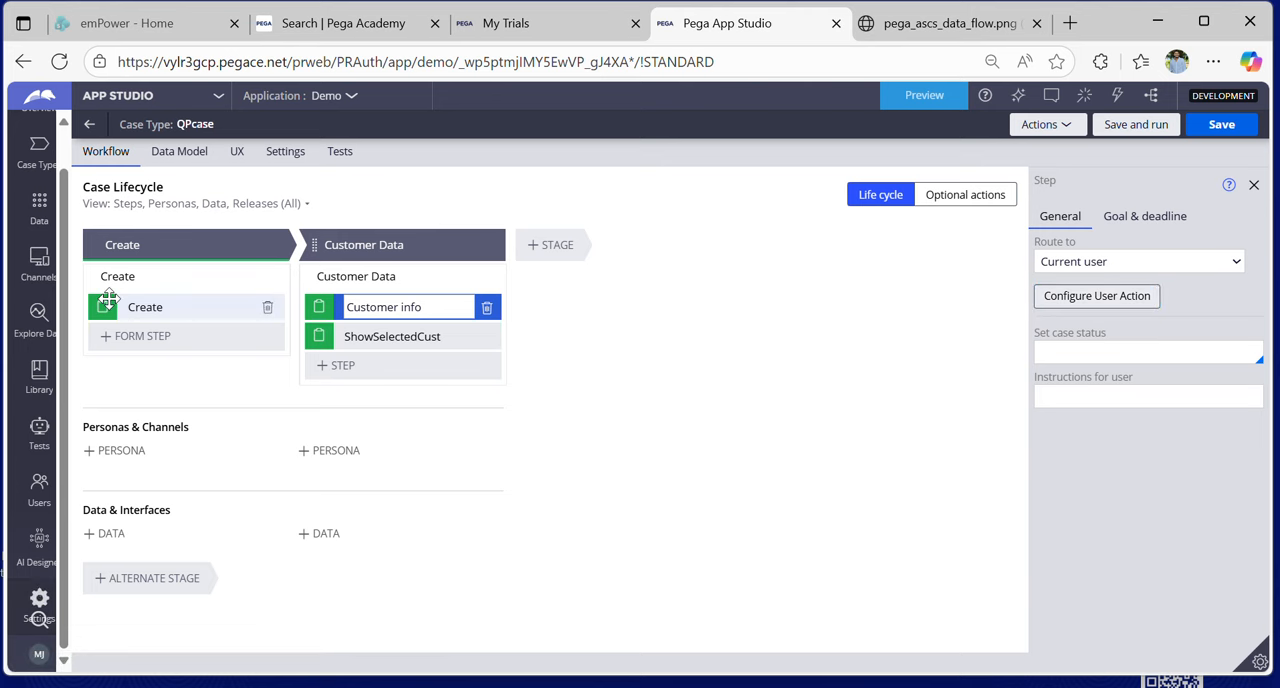
pyautogui.click(133, 245)
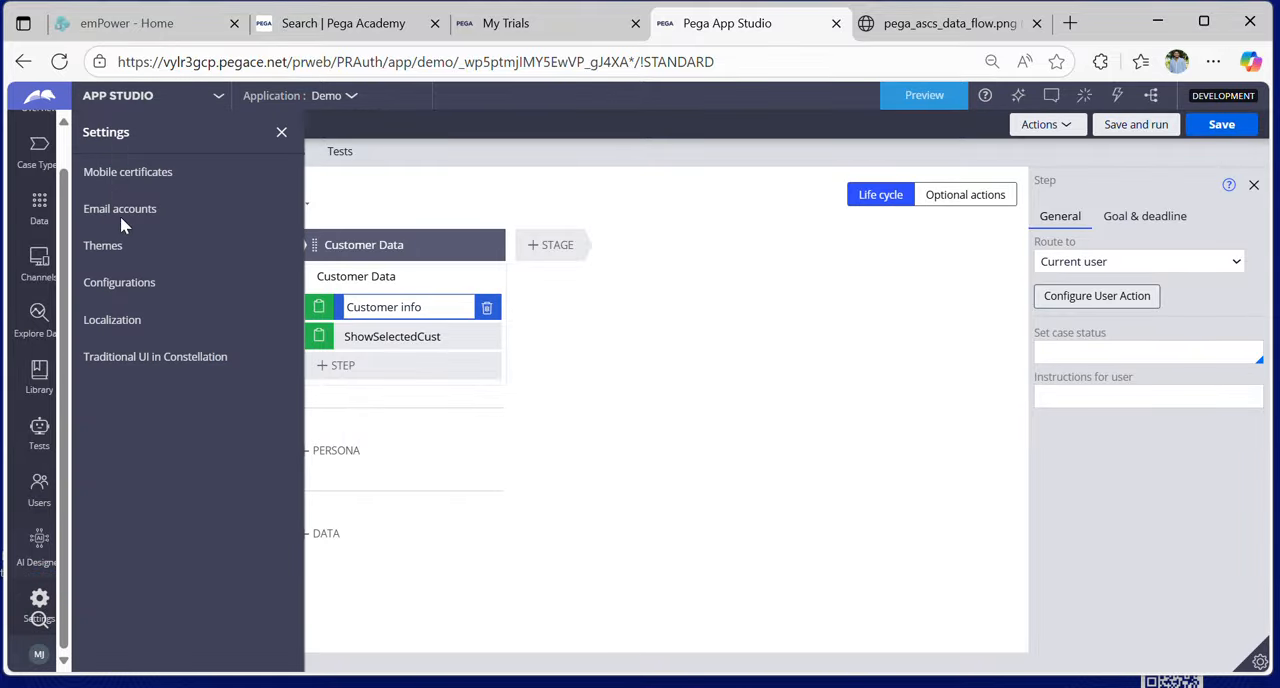
pyautogui.click(99, 249)
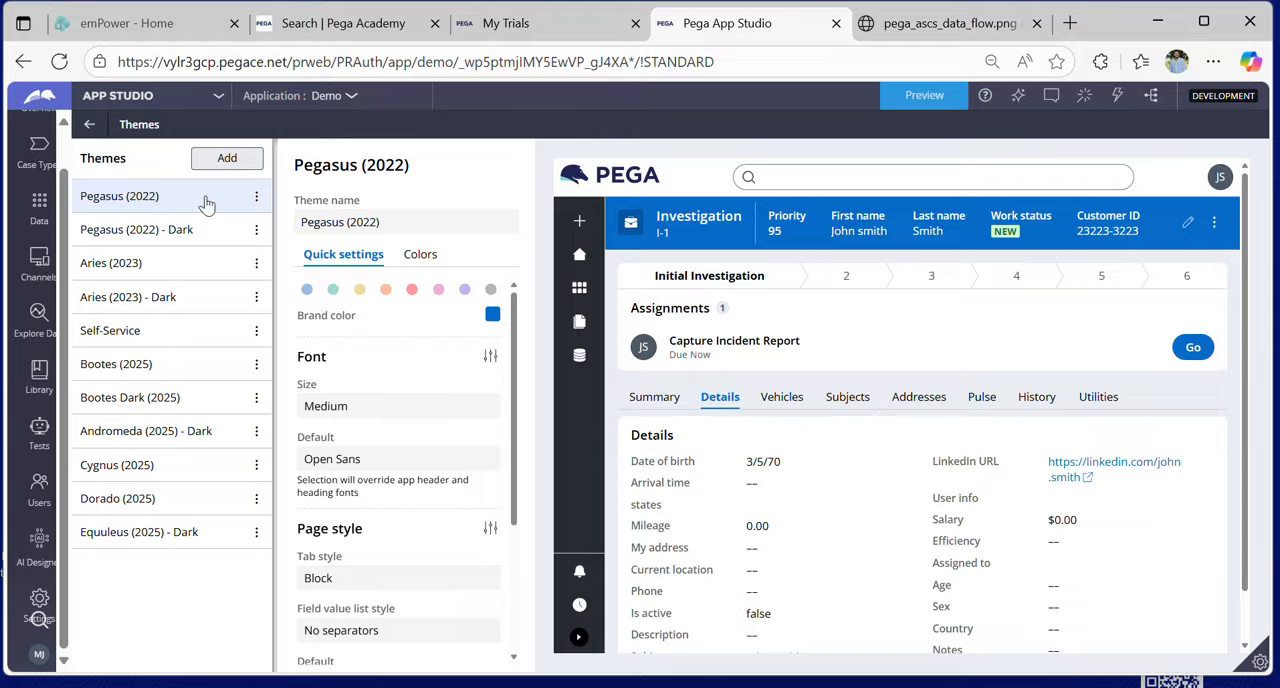
# - Examine the quick settings and colors of the Pegasus (2022) theme, and leave the theme settings
pyautogui.scroll(-3, 368, 397)
pyautogui.scroll(3, 368, 397)
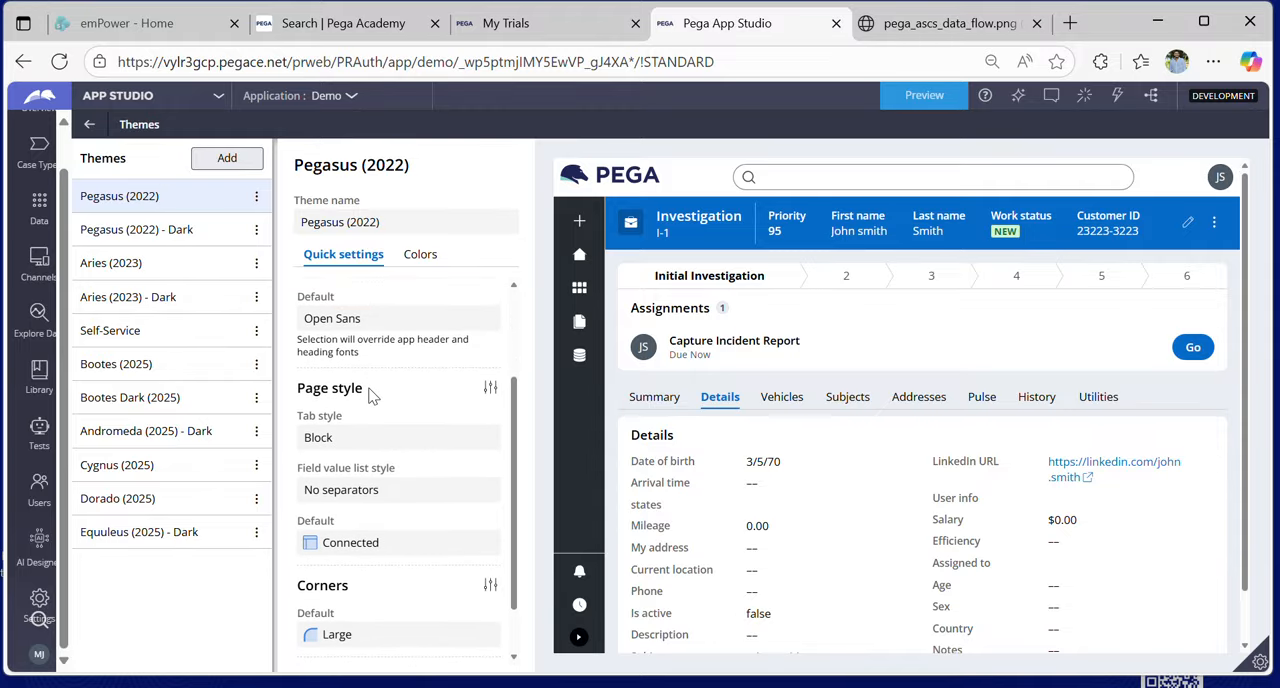
pyautogui.scroll(-3, 368, 397)
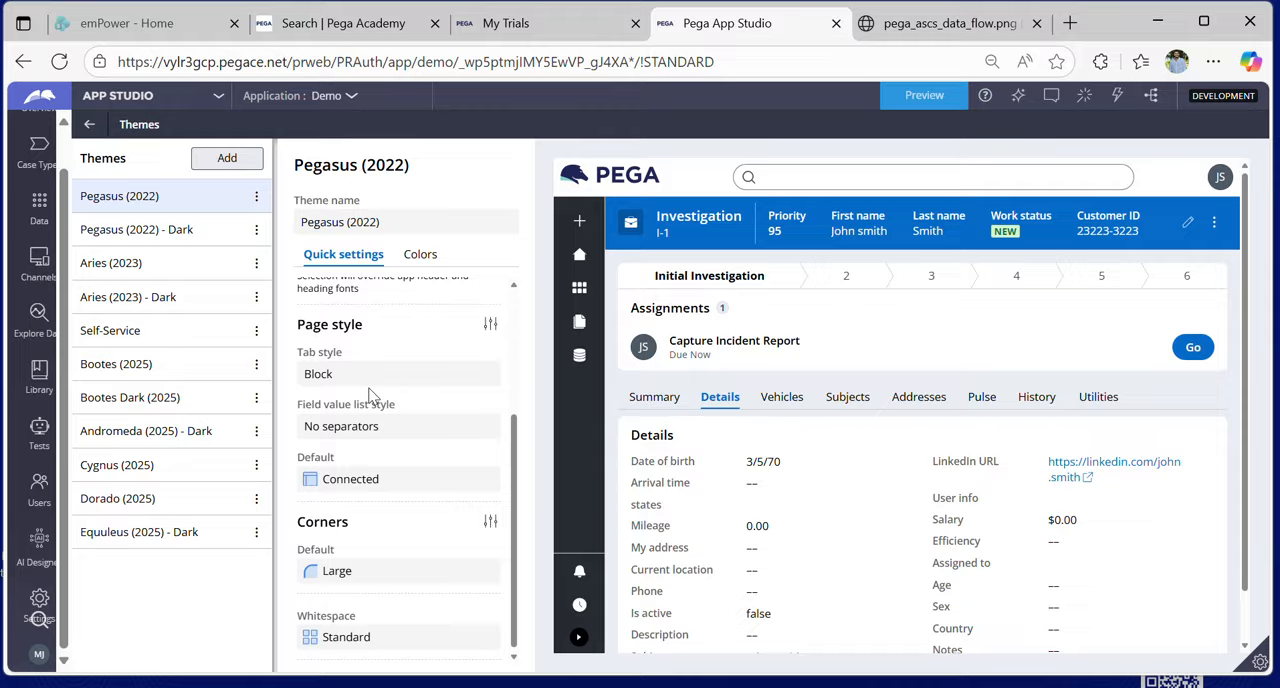
pyautogui.scroll(3, 368, 397)
pyautogui.click(422, 256)
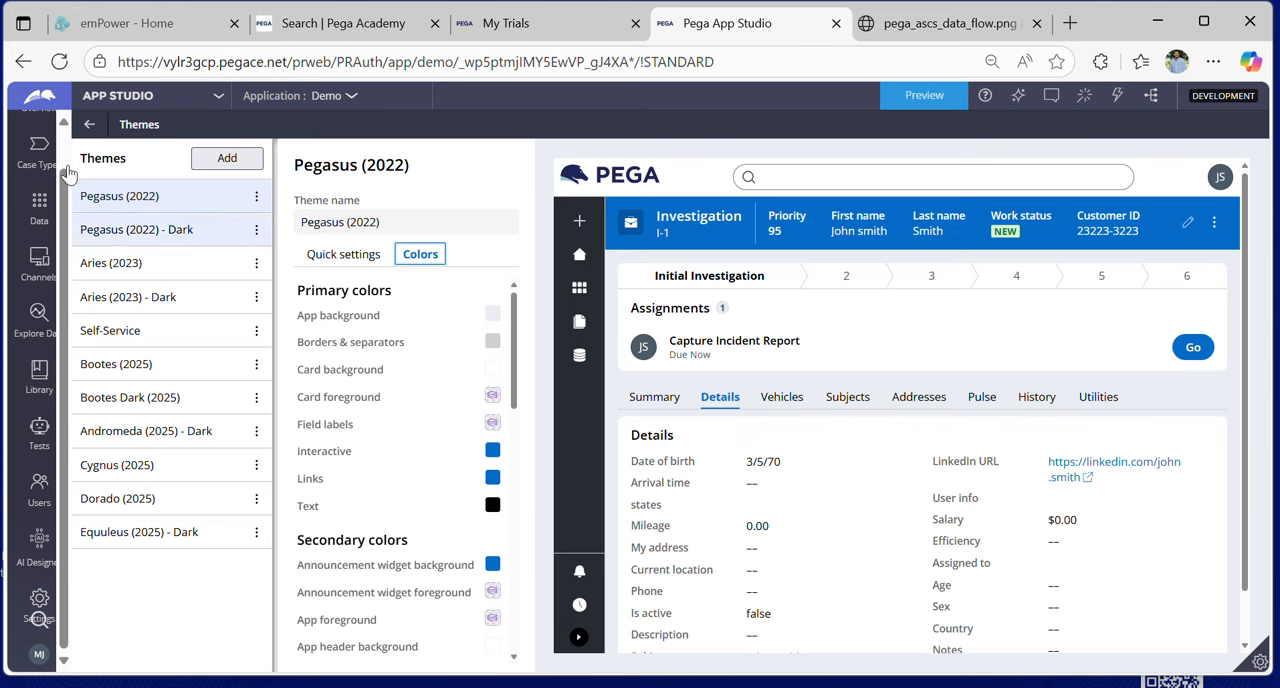
pyautogui.click(90, 124)
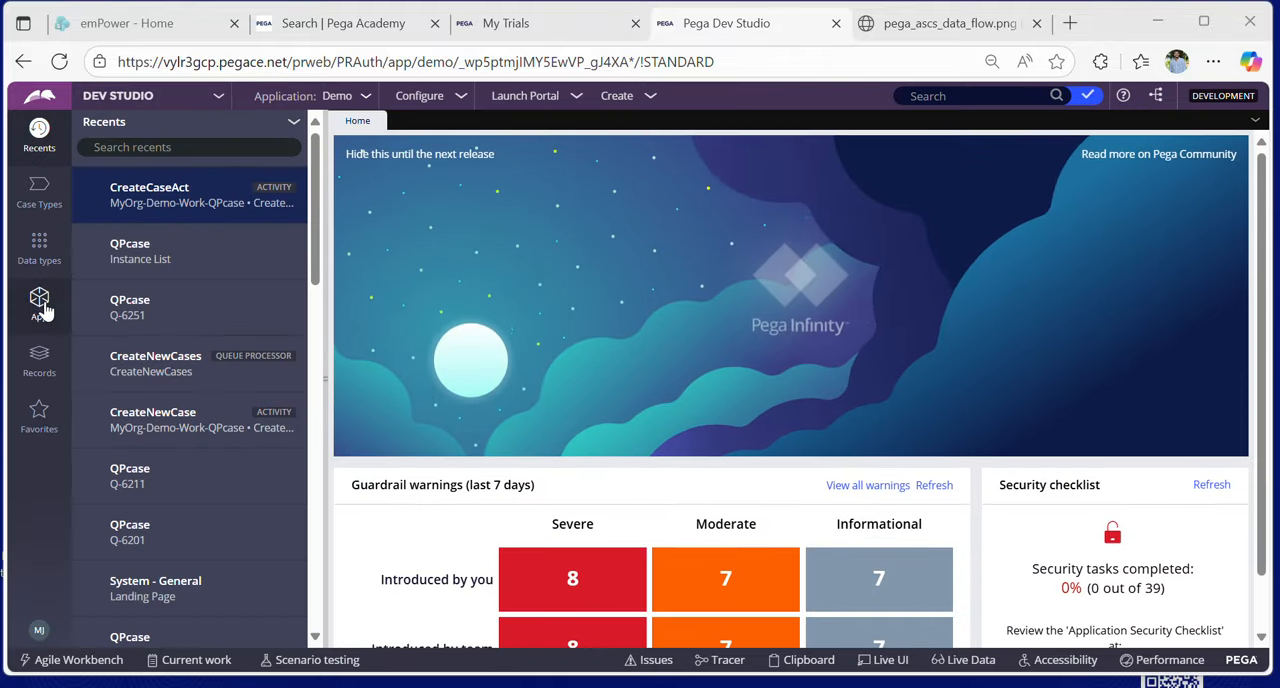
# - In Dev Studio, open the CustomerInfo flow action from the Process rules of the QPcase class
pyautogui.click(42, 308)
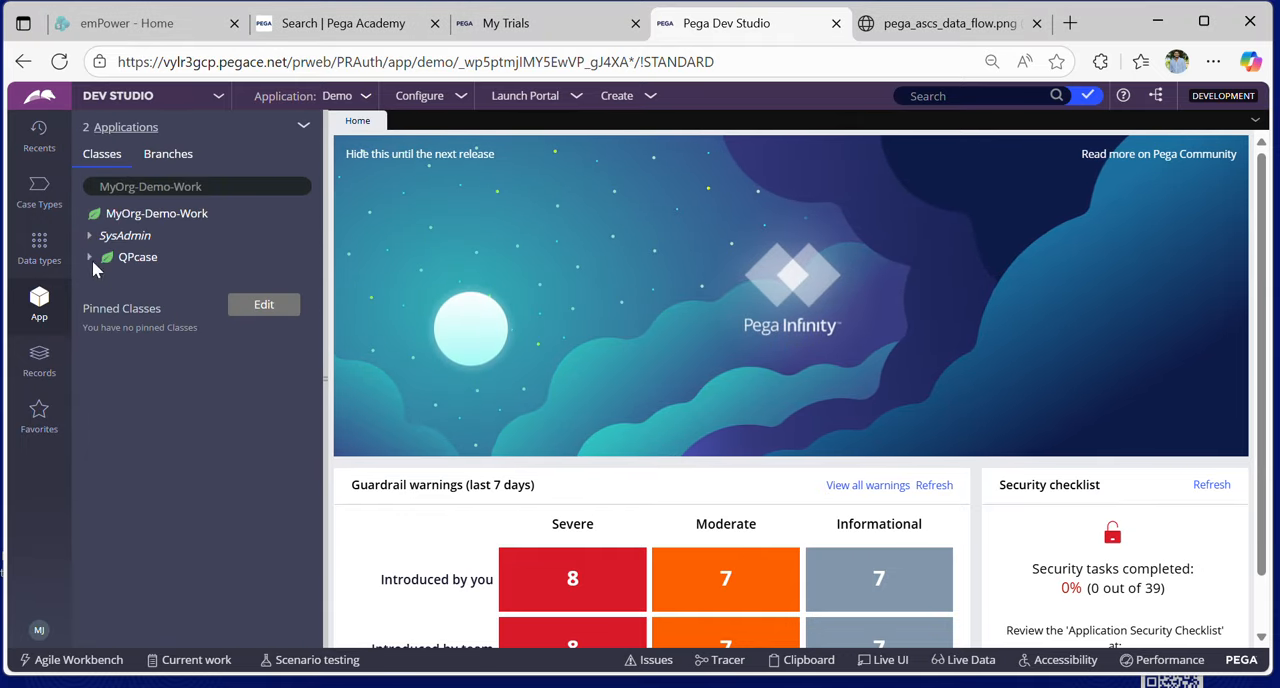
pyautogui.click(88, 258)
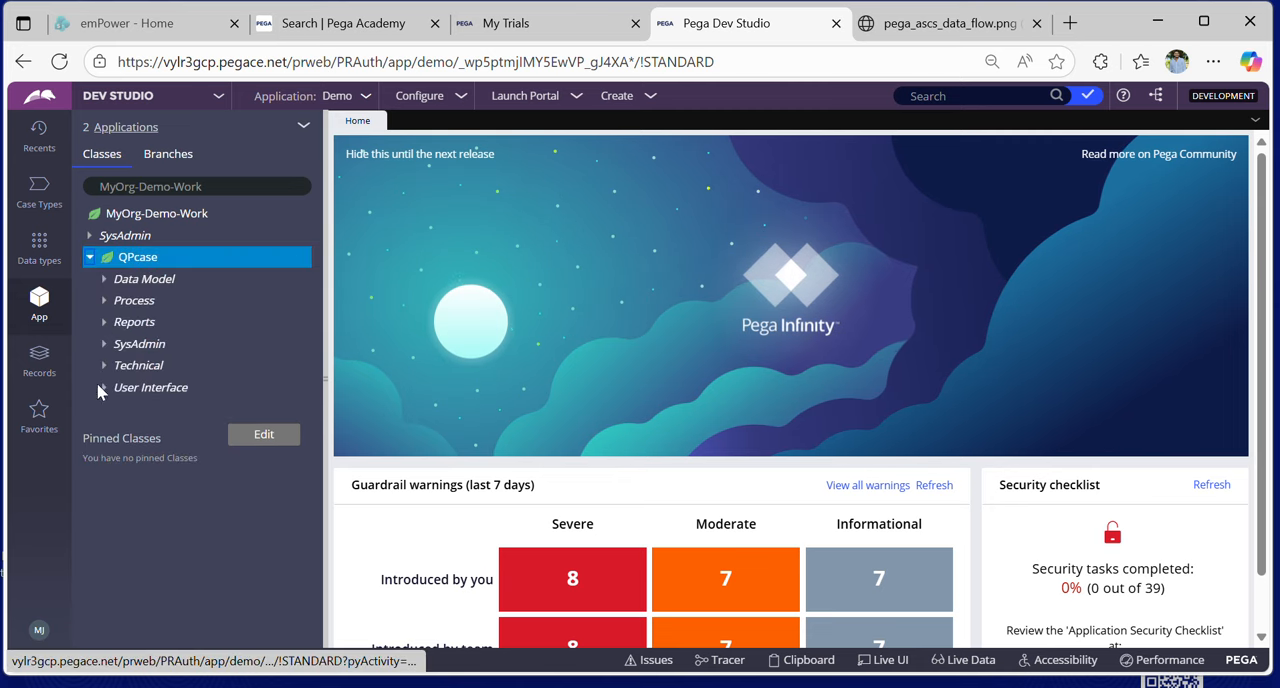
pyautogui.click(104, 300)
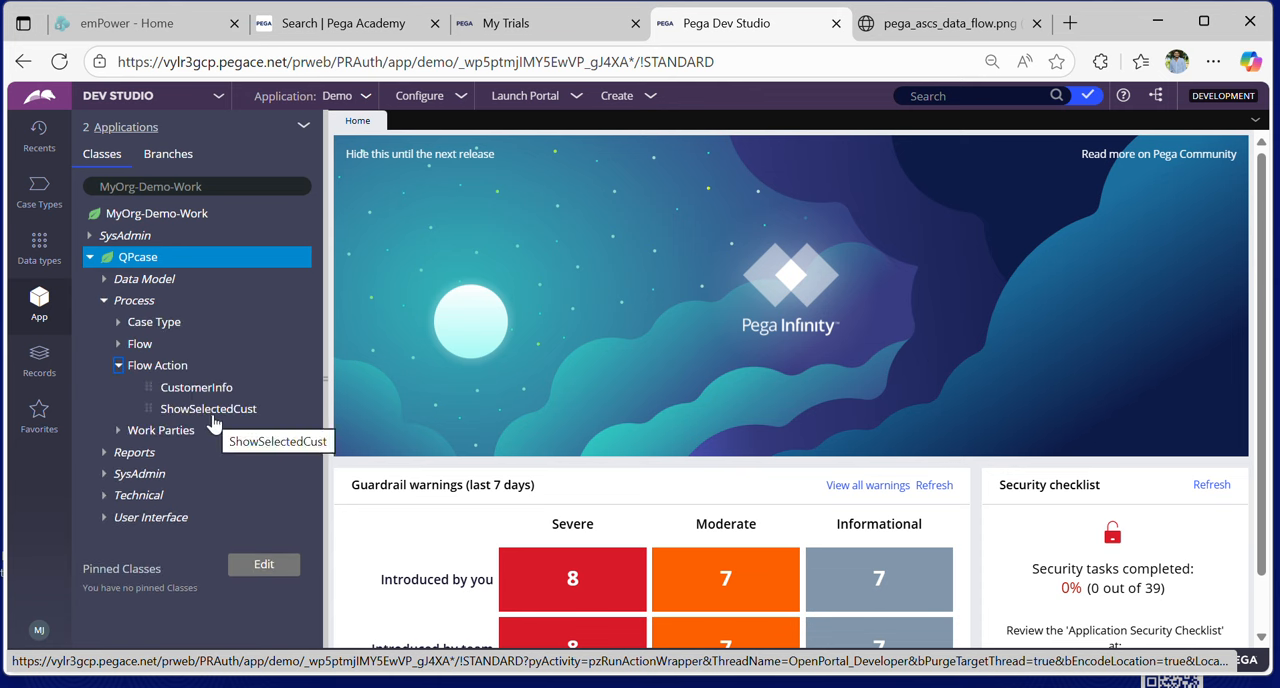
pyautogui.click(215, 398)
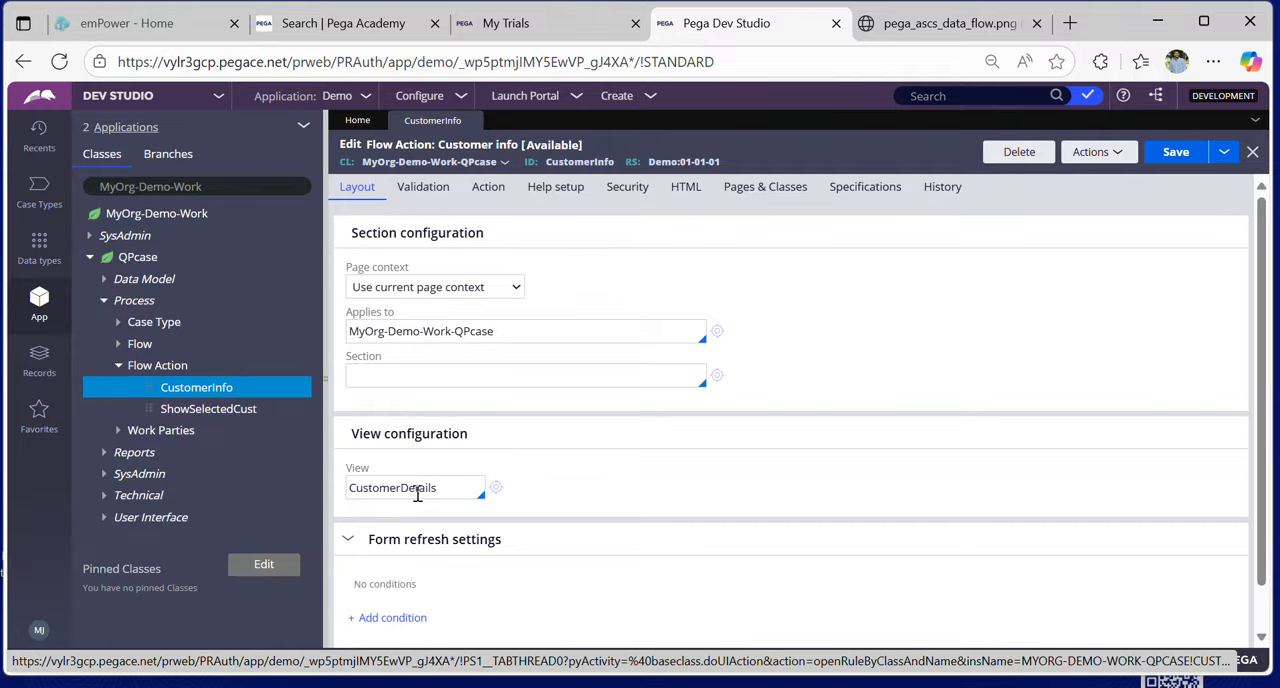
# - Open the CustomerDetails view referenced in the flow action's view configuration
pyautogui.moveTo(352, 433); pyautogui.dragTo(463, 470)
pyautogui.click(463, 470)
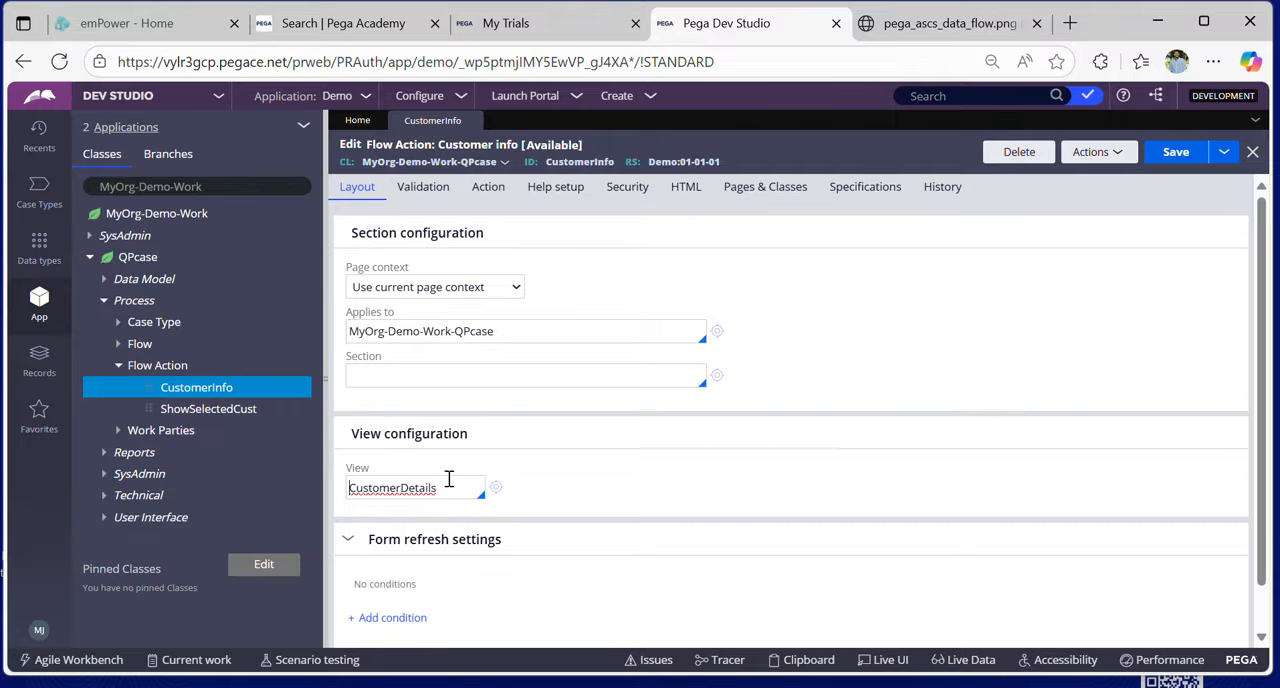
pyautogui.click(496, 488)
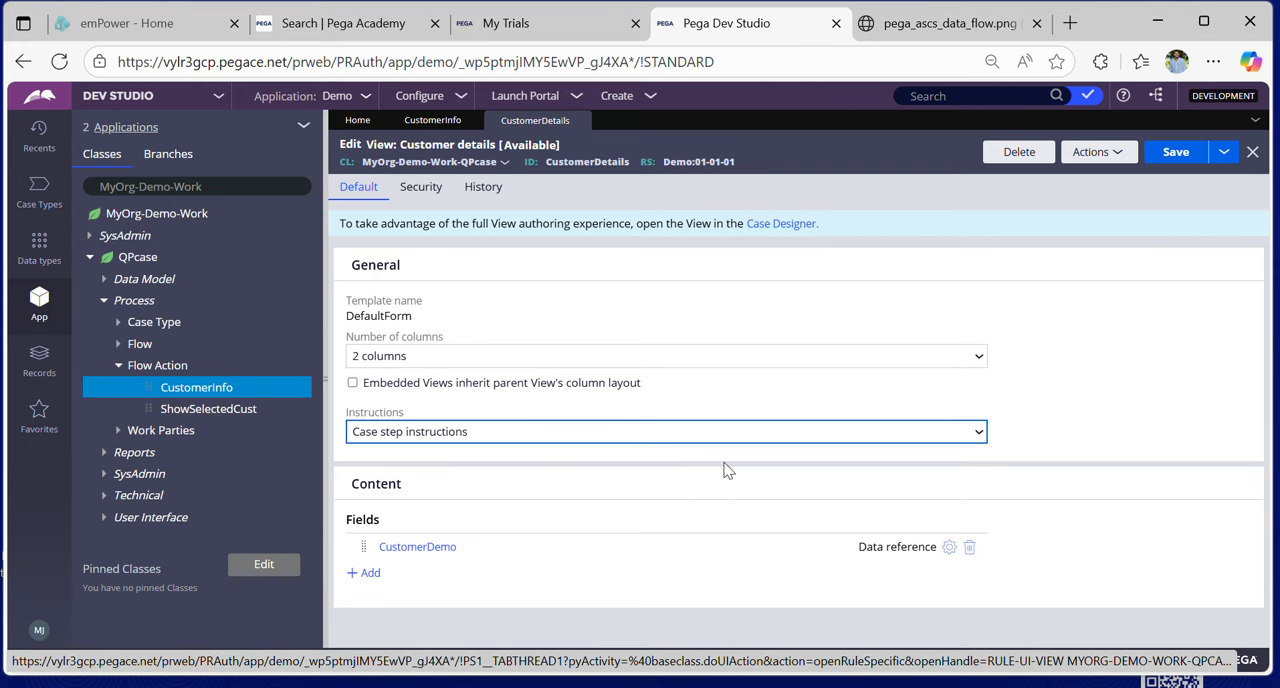
# - Return to the CustomerInfo flow action and review its validation criteria, pre- and post-processing, bulk processing and action button settings
pyautogui.click(430, 121)
pyautogui.click(437, 190)
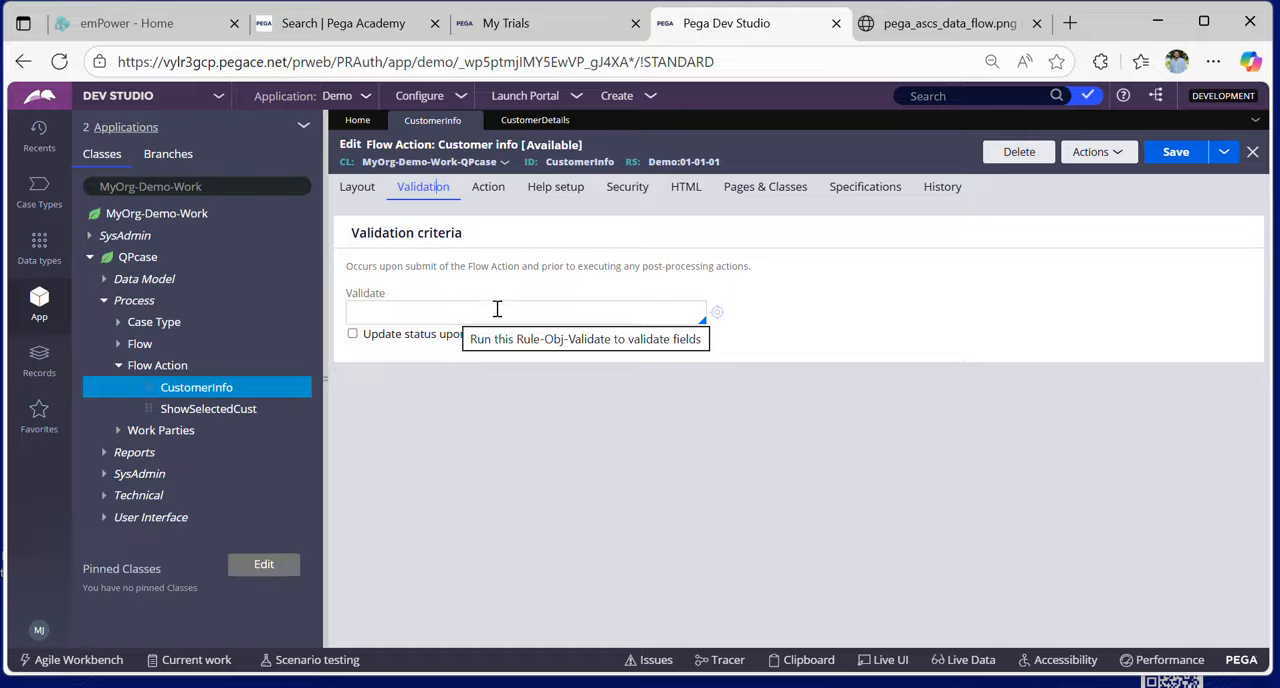
pyautogui.click(489, 192)
pyautogui.scroll(-1, 505, 446)
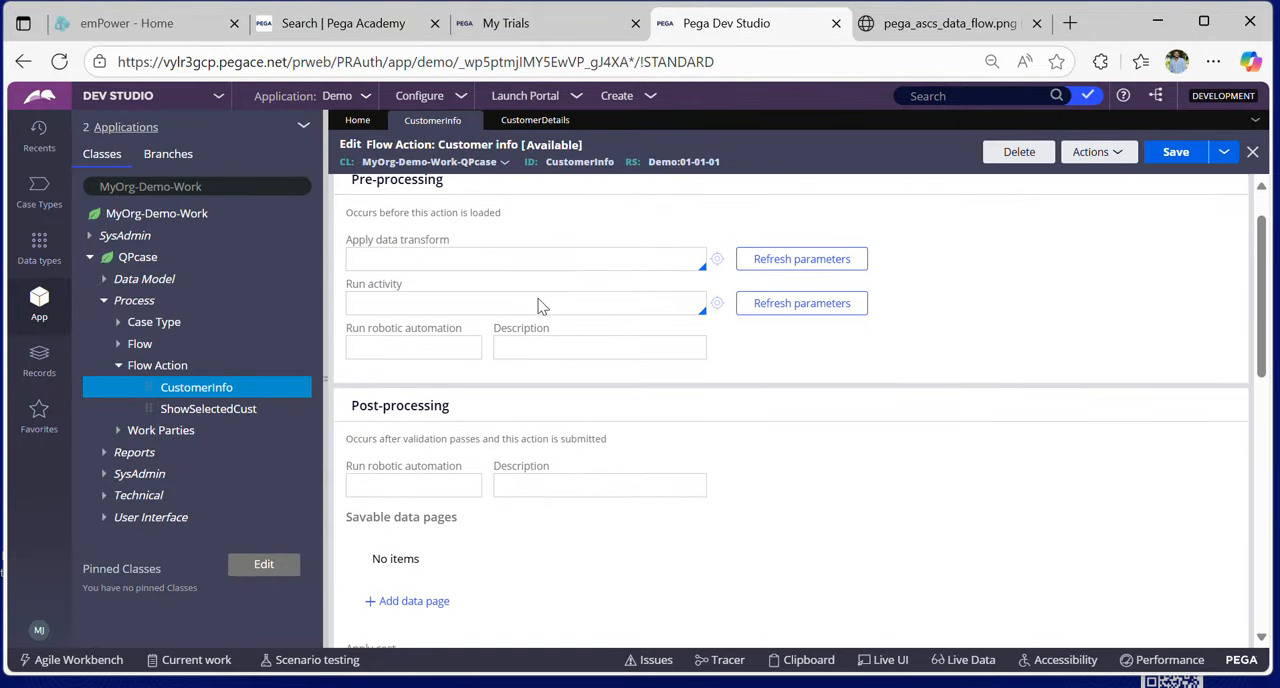
pyautogui.scroll(-3, 550, 425)
pyautogui.scroll(-3, 553, 428)
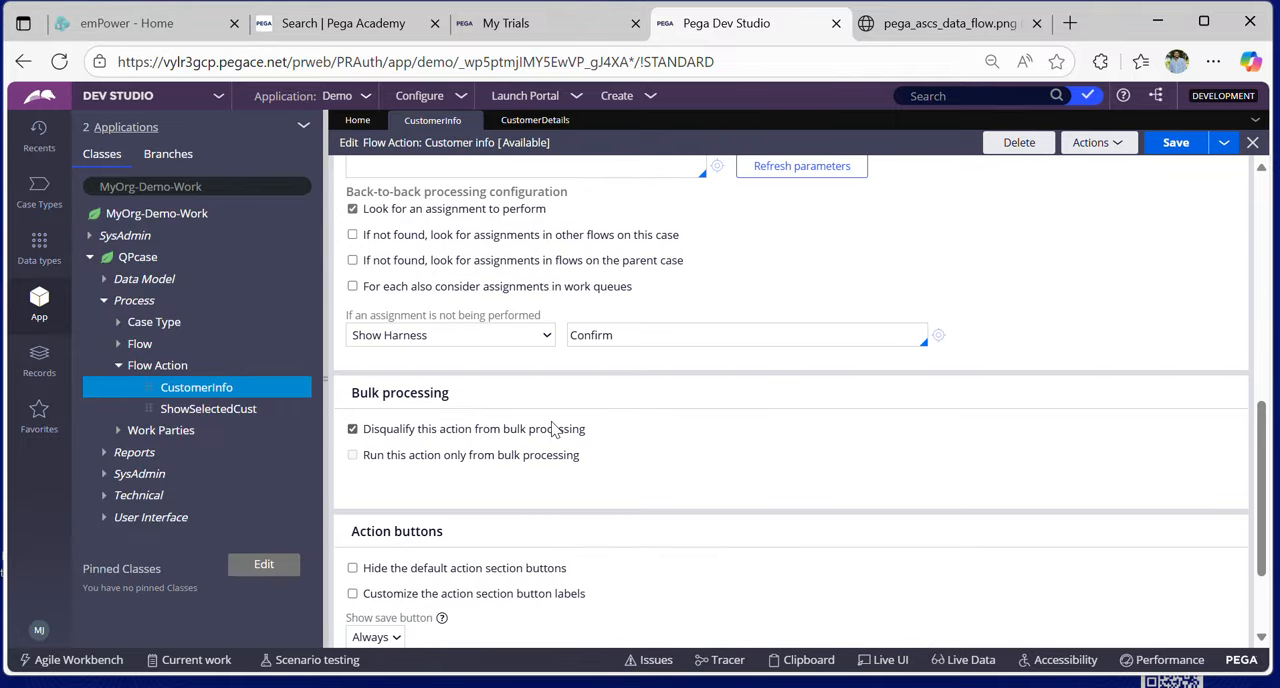
pyautogui.scroll(-2, 553, 428)
pyautogui.scroll(10, 553, 428)
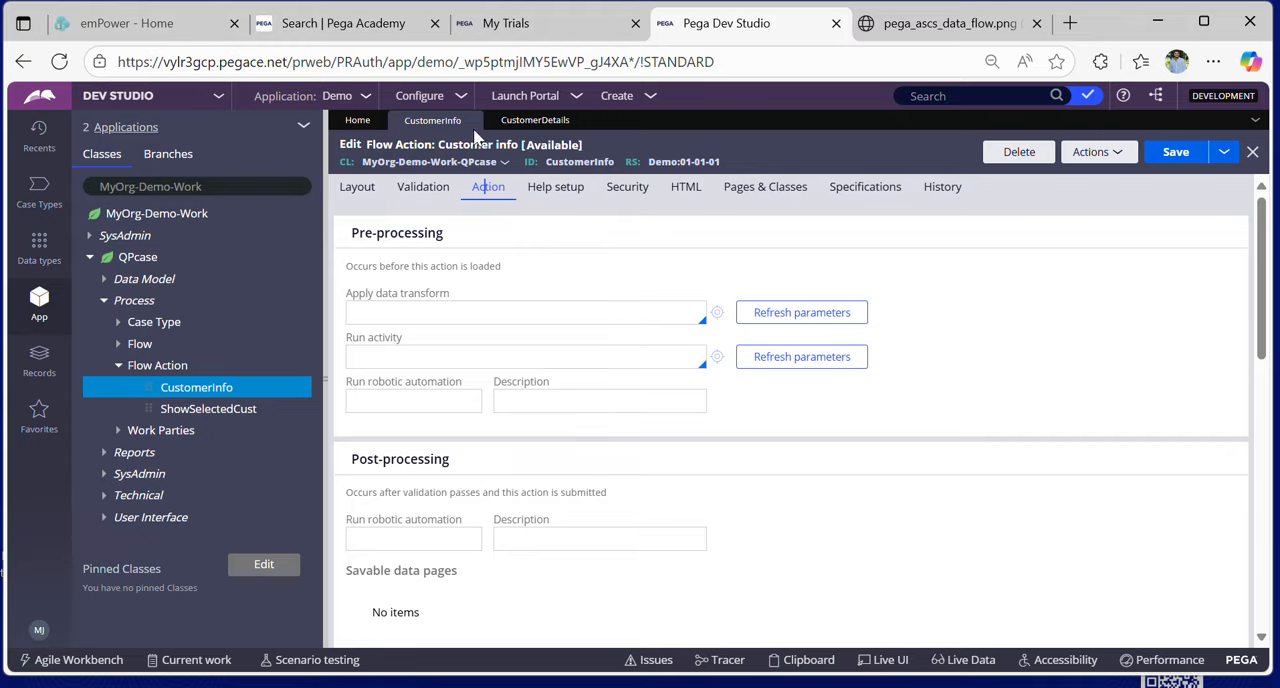
# - Revisit the CustomerDetails view rule, and launch the Demo application's web portal
pyautogui.click(535, 120)
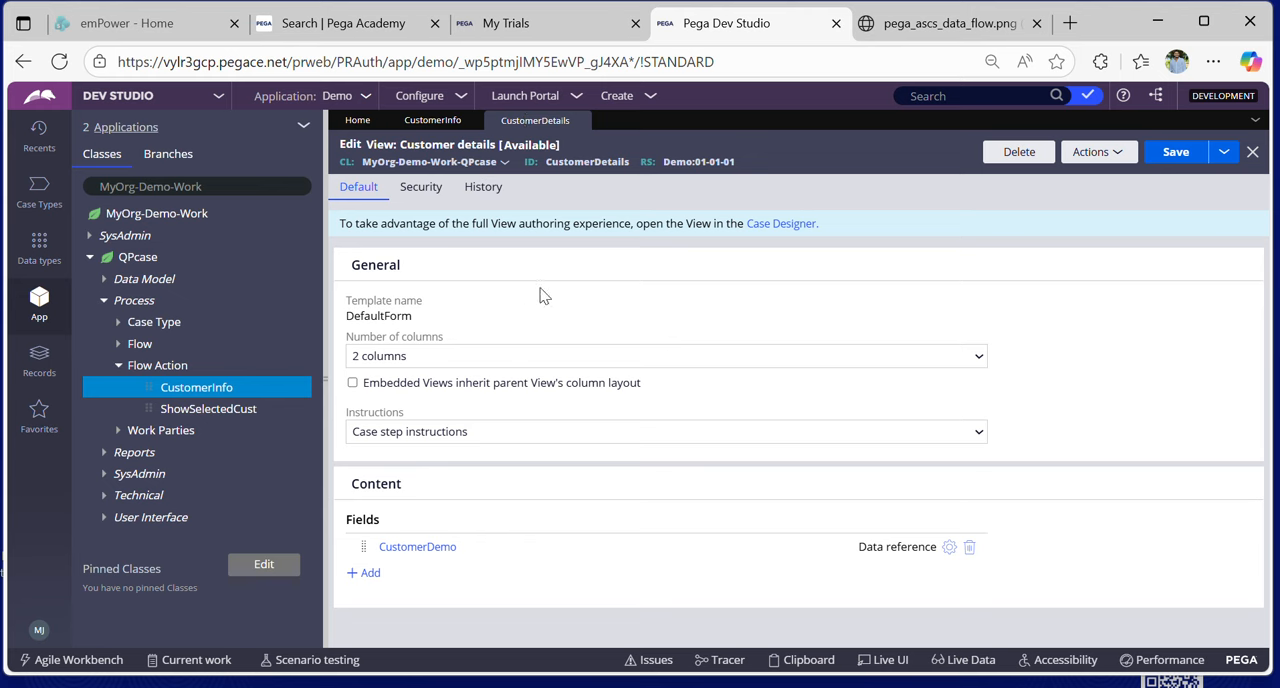
pyautogui.click(118, 366)
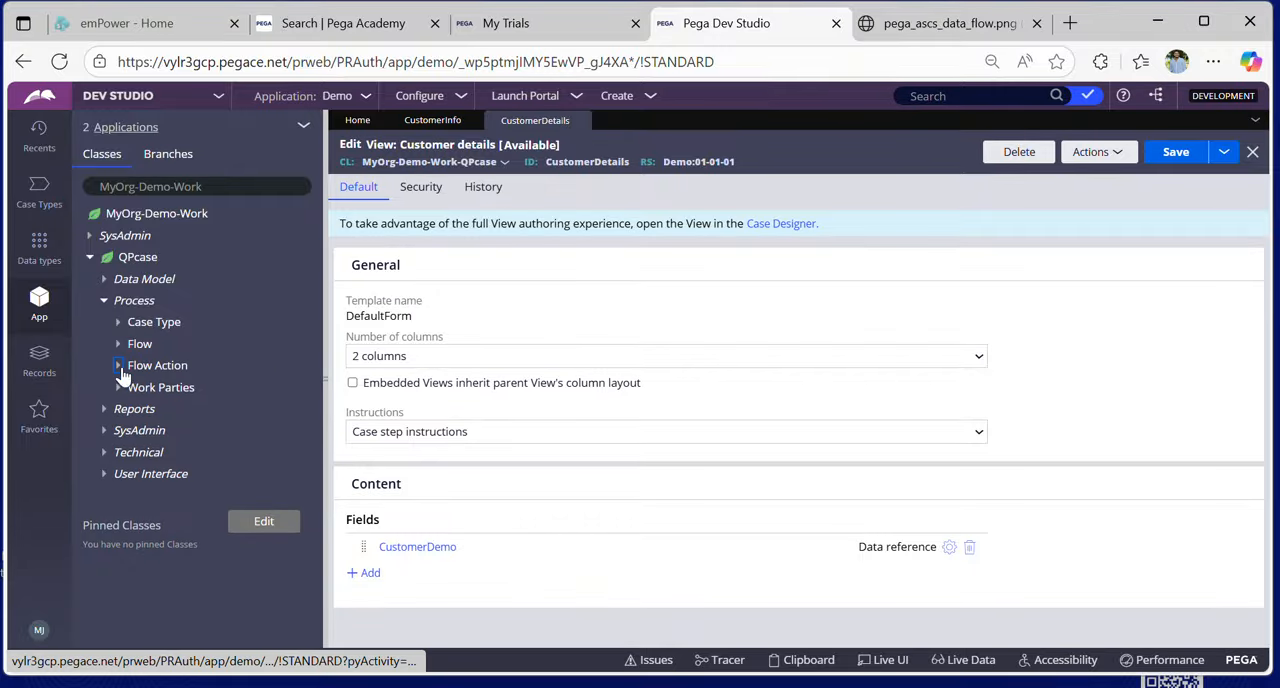
pyautogui.click(577, 97)
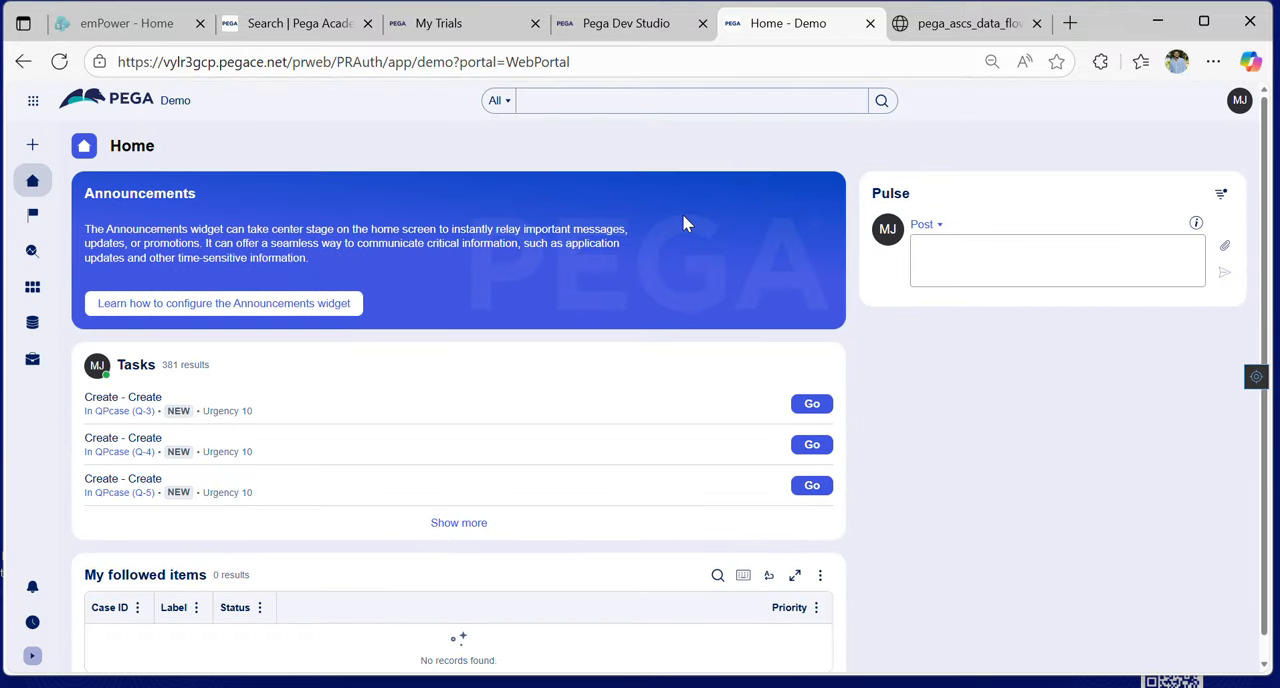
# - Open the browser's developer tools for the portal home page and show a cleared JavaScript console
pyautogui.rightClick(928, 375)
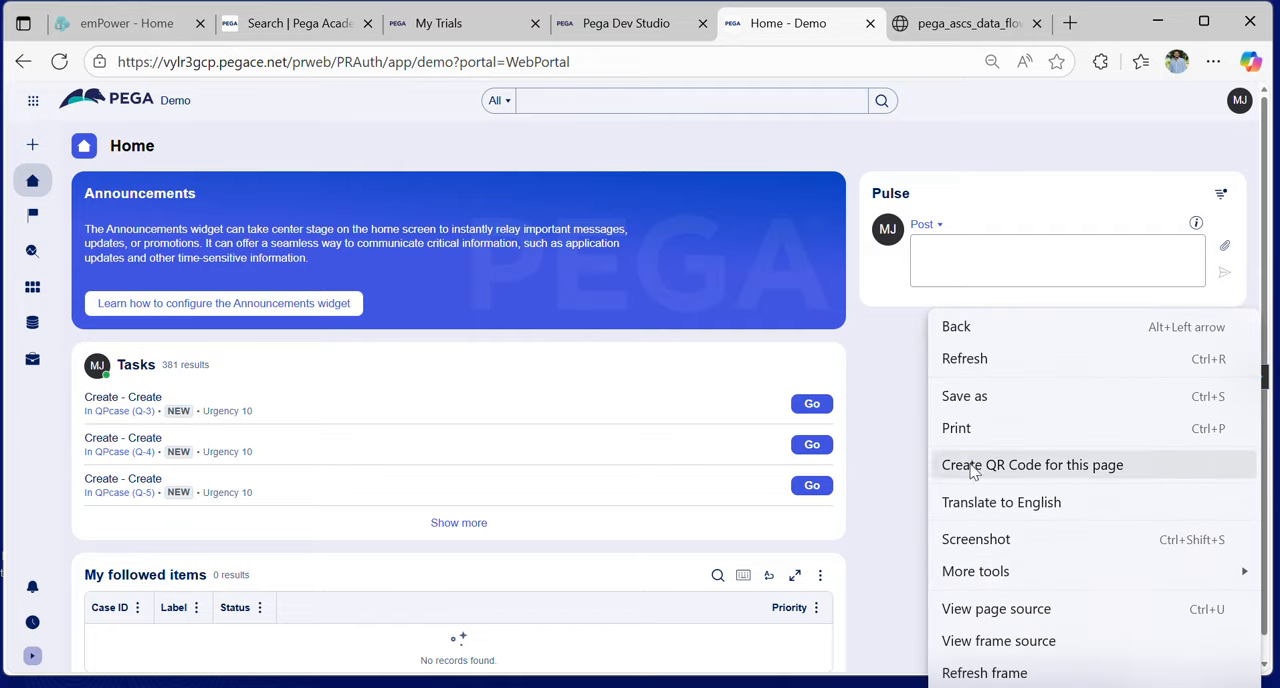
pyautogui.press('Escape')
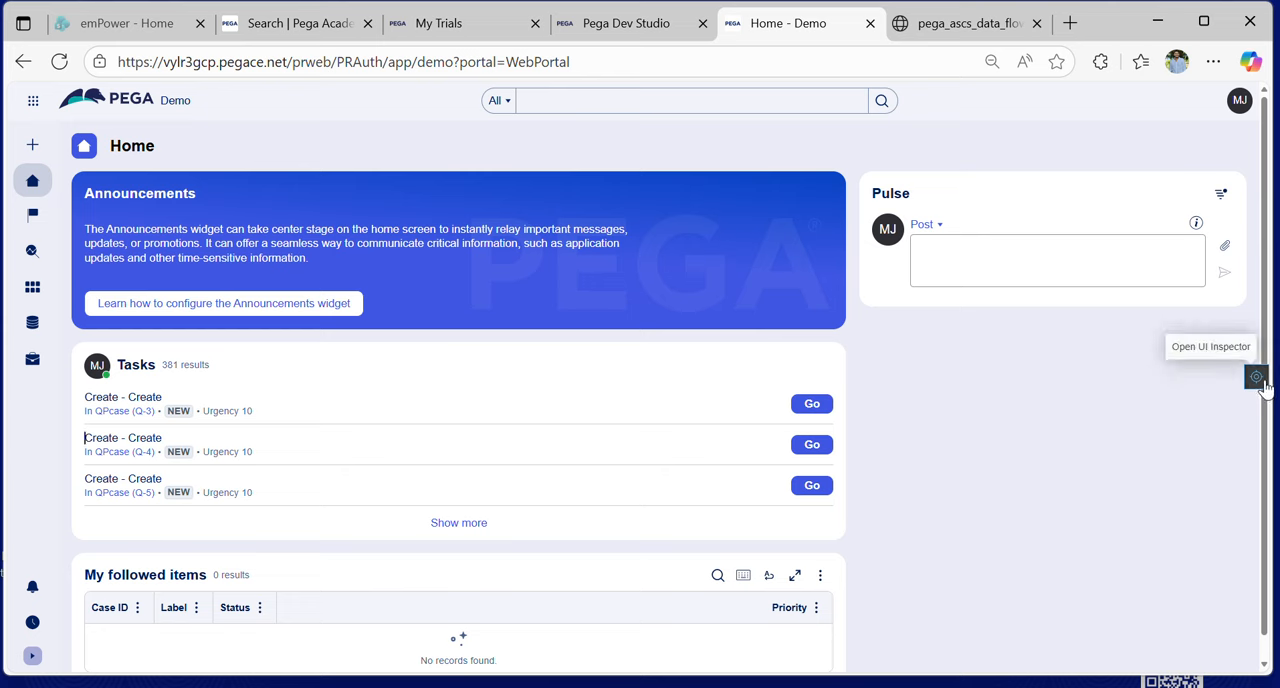
pyautogui.rightClick(914, 374)
pyautogui.click(875, 346)
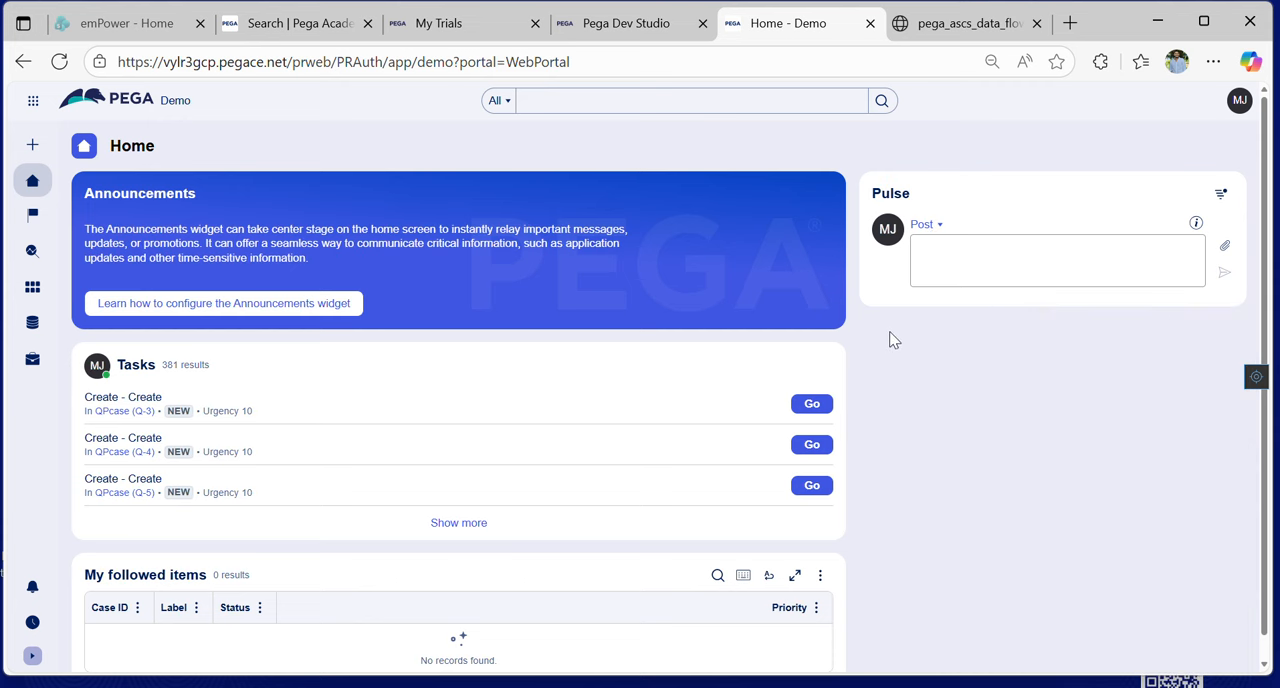
pyautogui.rightClick(890, 336)
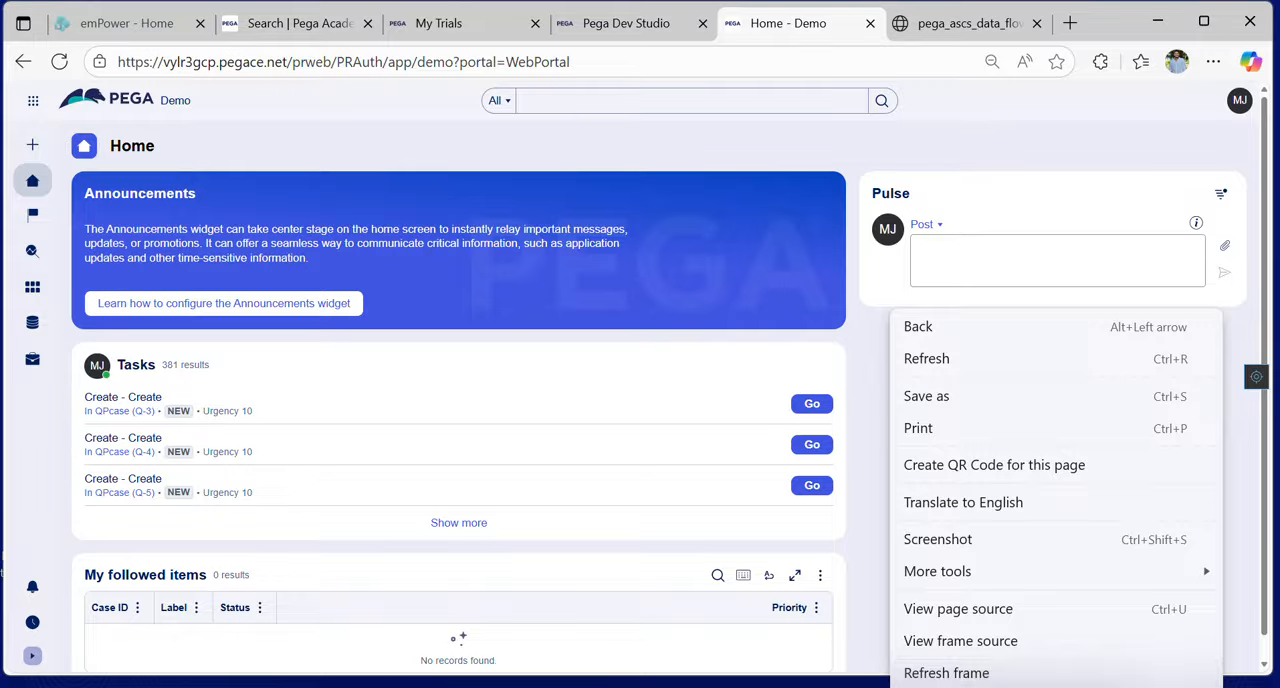
pyautogui.click(950, 686)
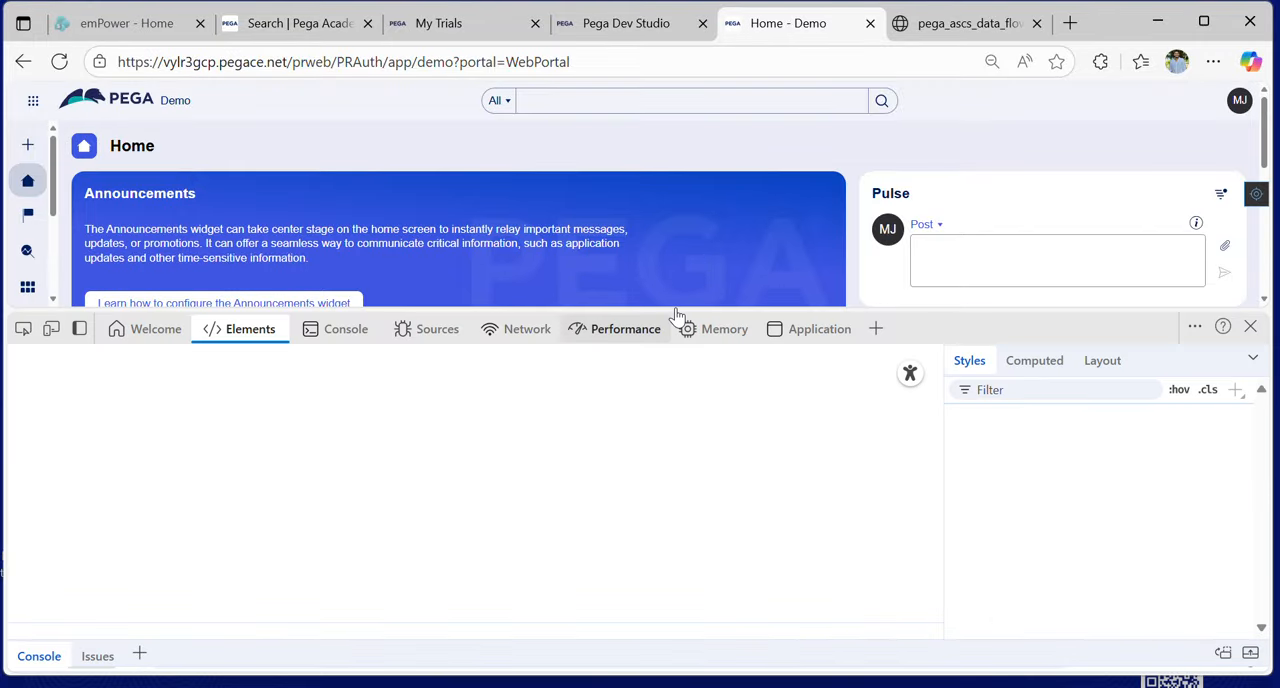
pyautogui.click(345, 333)
pyautogui.click(51, 358)
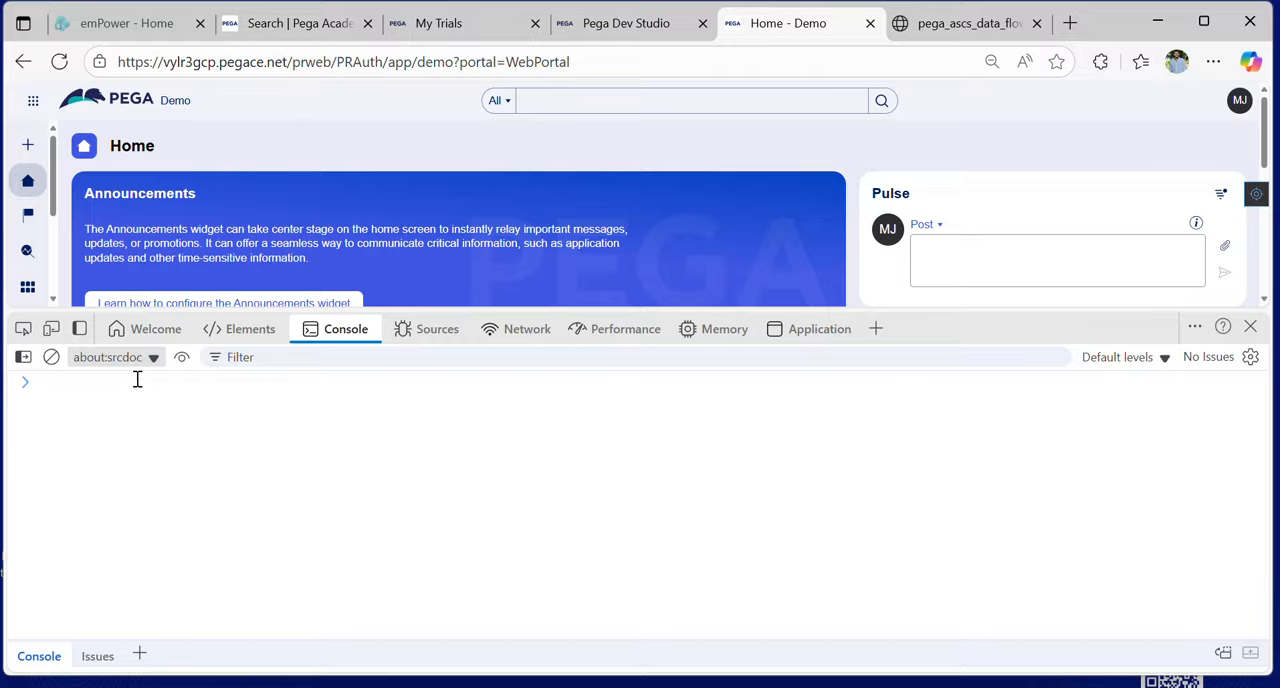
# - Try to toggle the UI inspector by running PCore.getDebugger().toggleInspector(); in the console
pyautogui.click(137, 382)
pyautogui.write('PC')
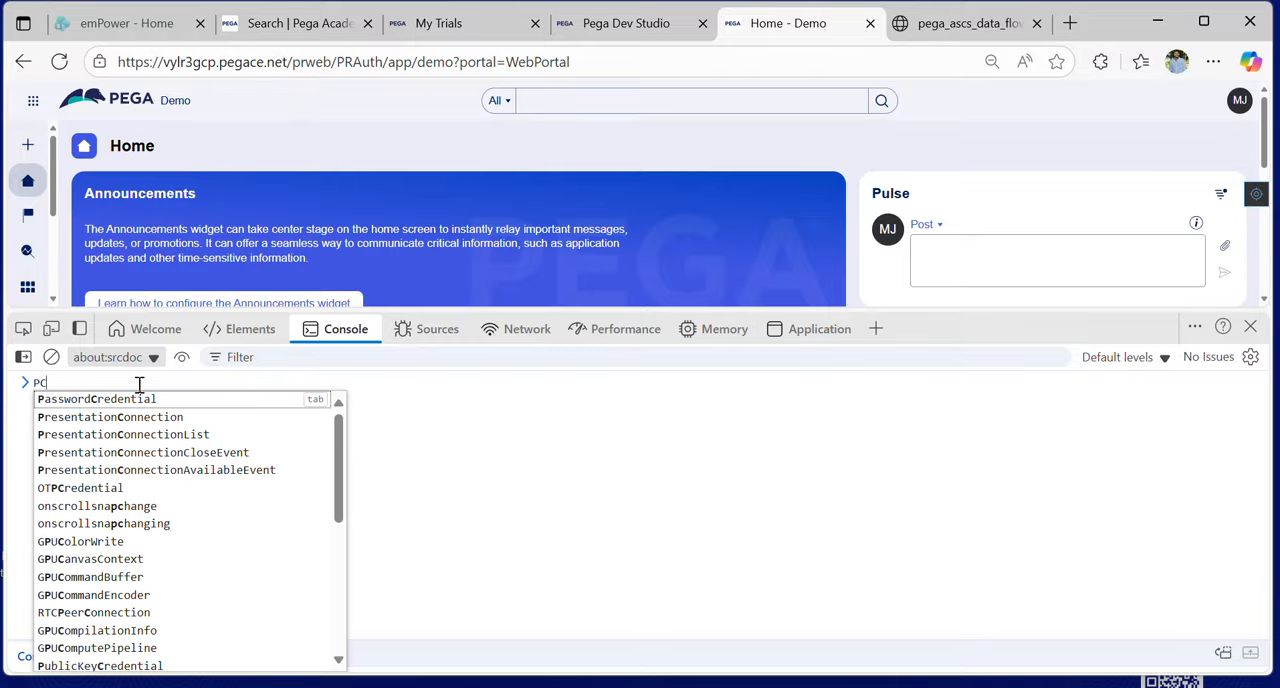
pyautogui.write('ore.ge')
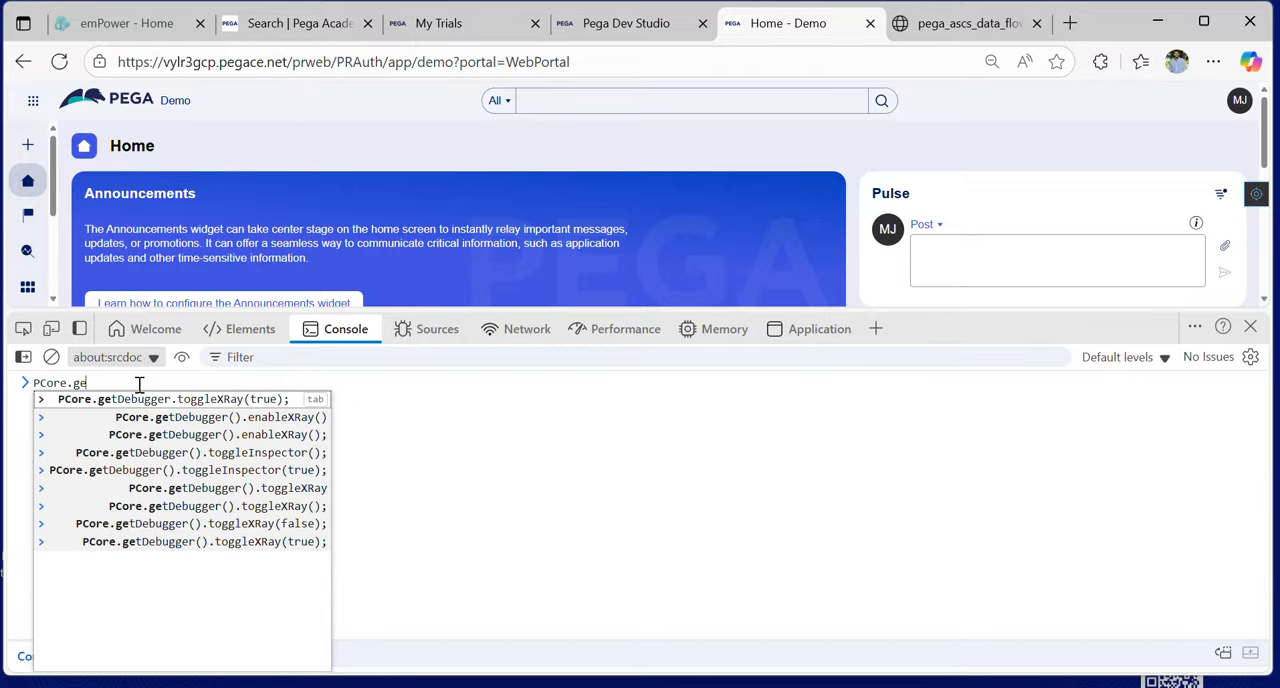
pyautogui.write('t')
pyautogui.click(158, 455)
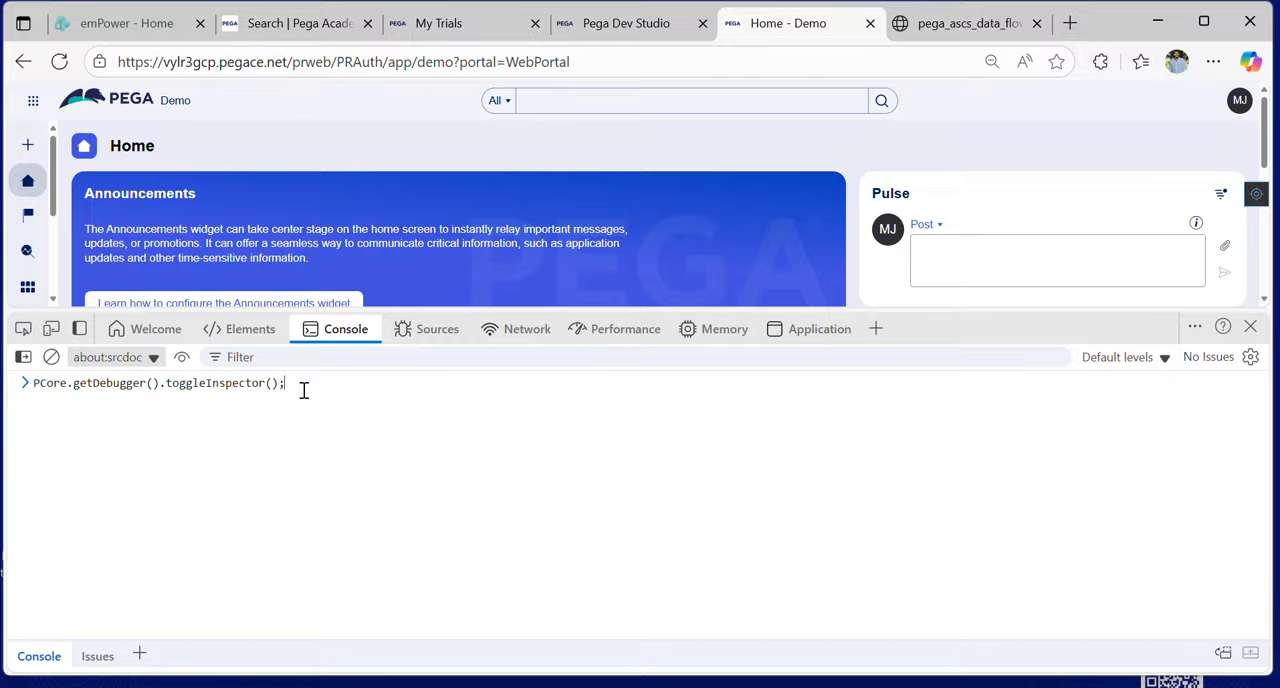
pyautogui.press('Return')
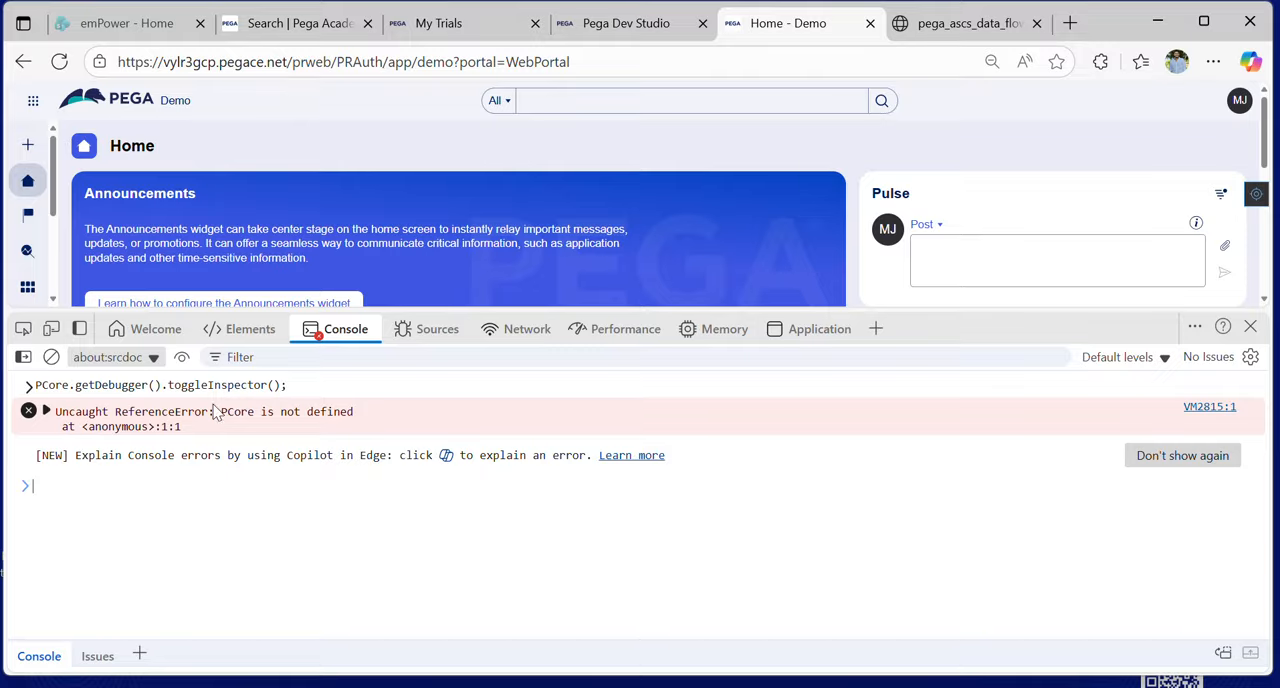
pyautogui.moveTo(296, 385); pyautogui.dragTo(40, 392)
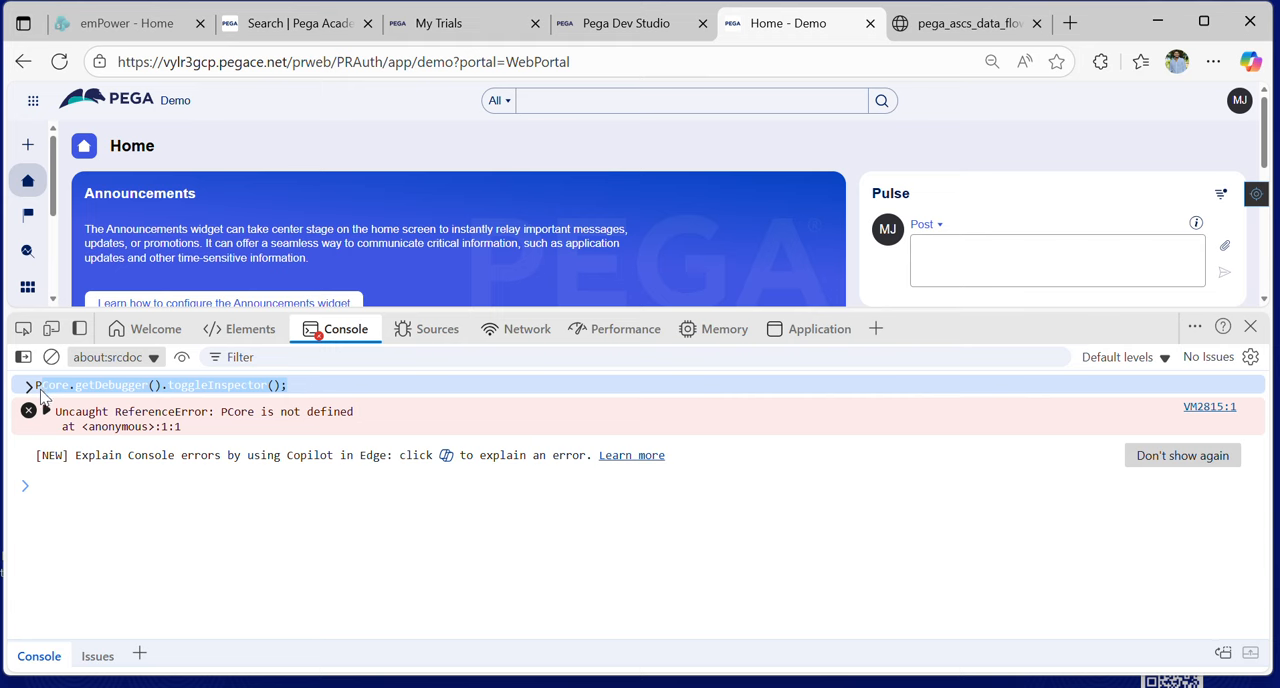
pyautogui.click(339, 396)
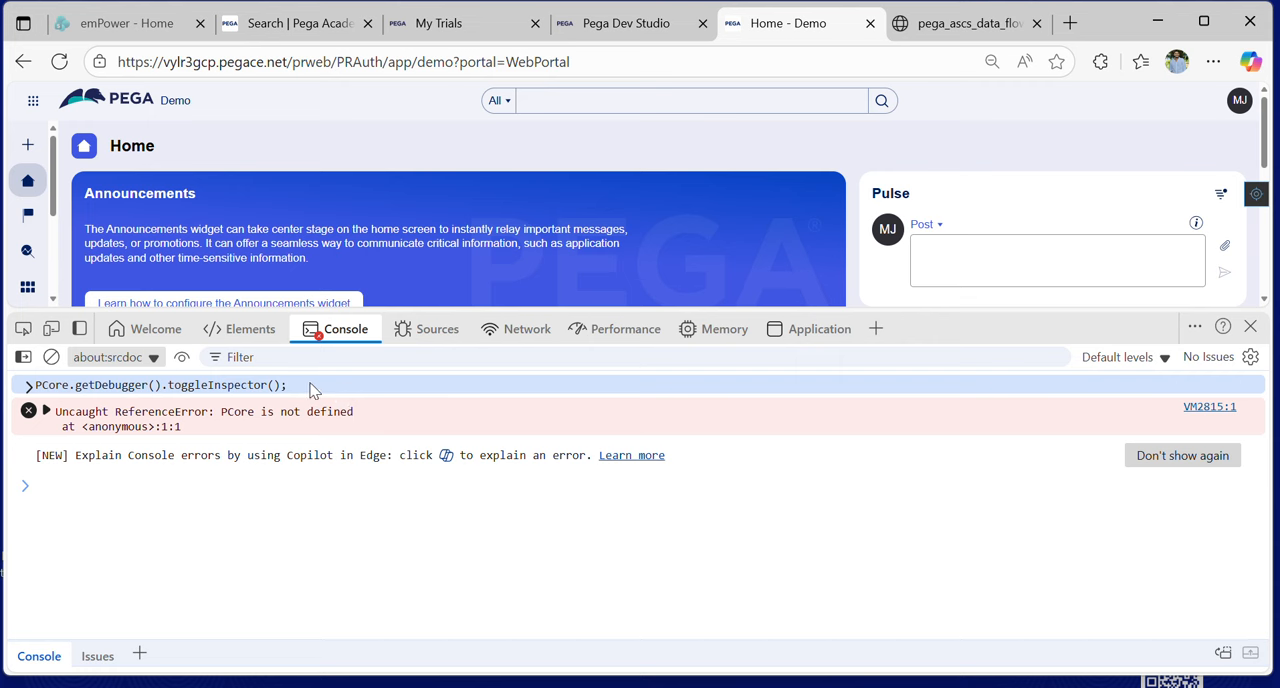
pyautogui.moveTo(255, 393); pyautogui.dragTo(38, 392)
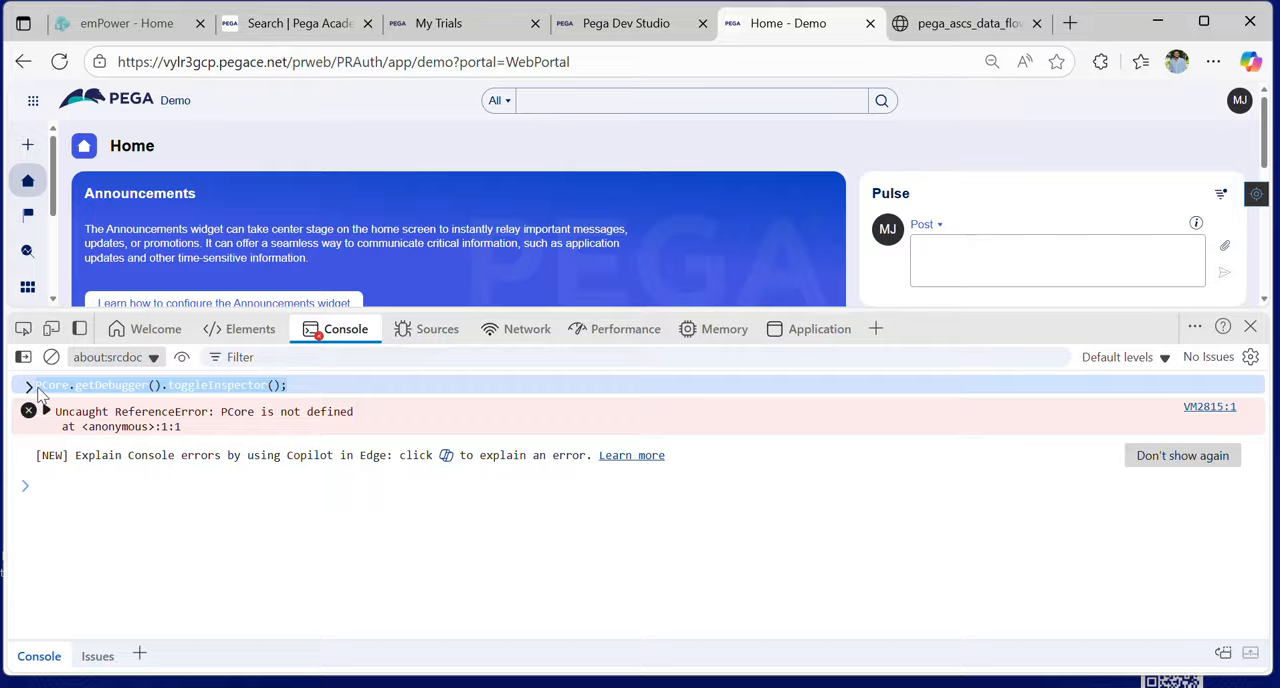
pyautogui.click(378, 399)
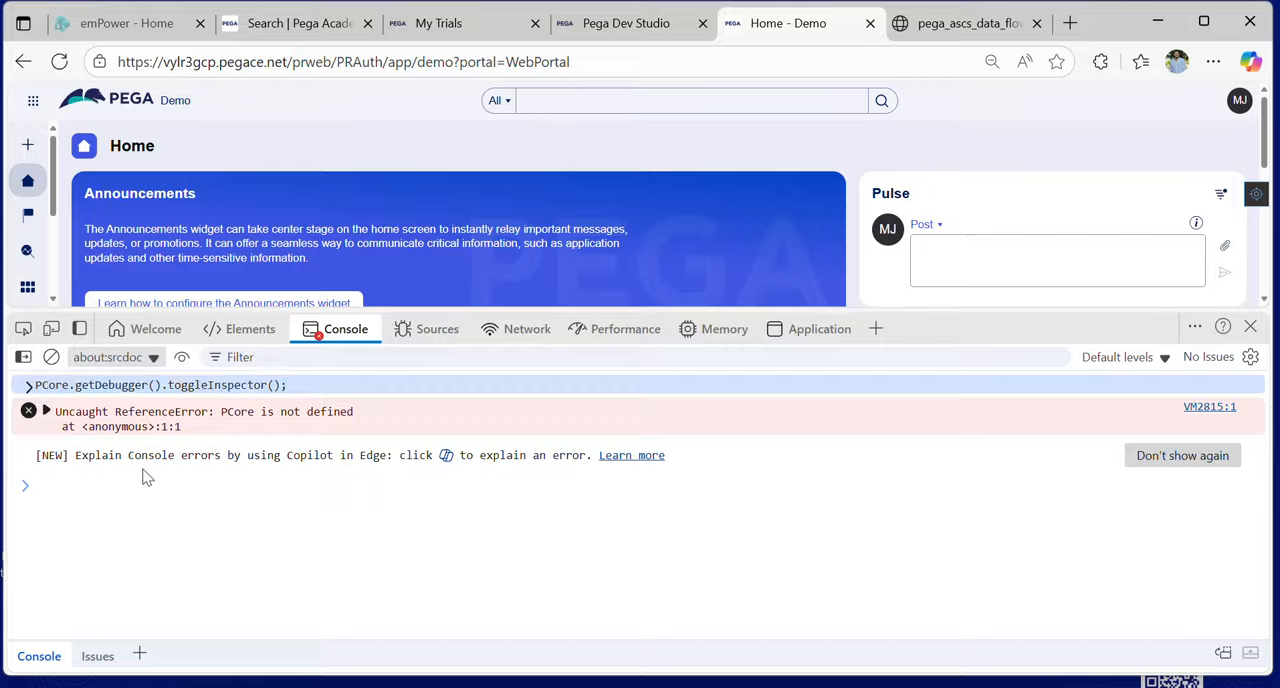
# - Try to enable XRay by running PCore.getDebugger.toggleXRay(true); in the console, and close the developer tools
pyautogui.click(93, 481)
pyautogui.write('P')
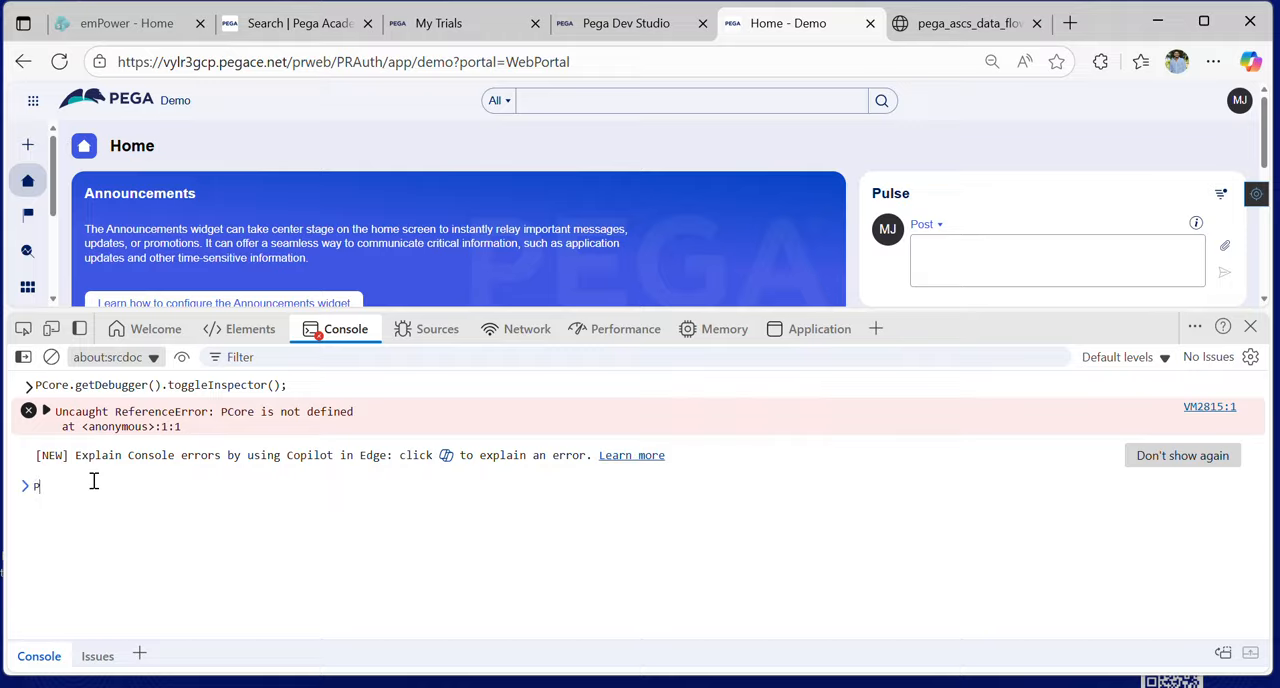
pyautogui.write('Co')
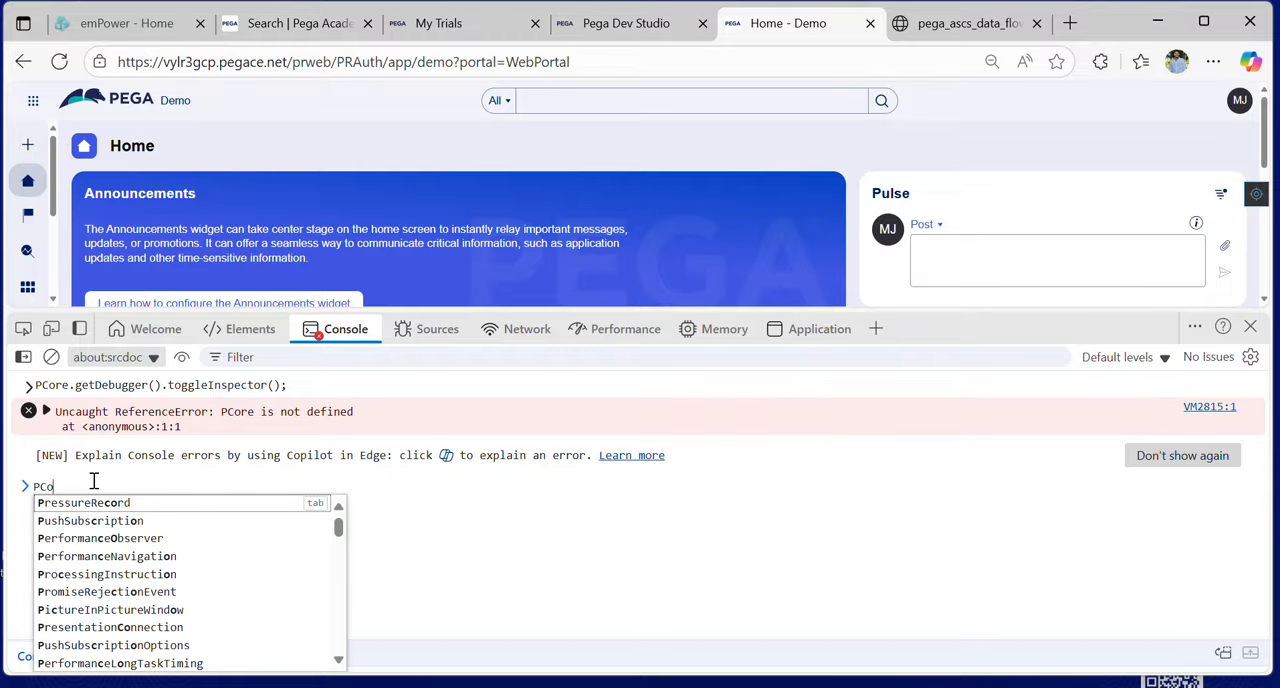
pyautogui.write('re')
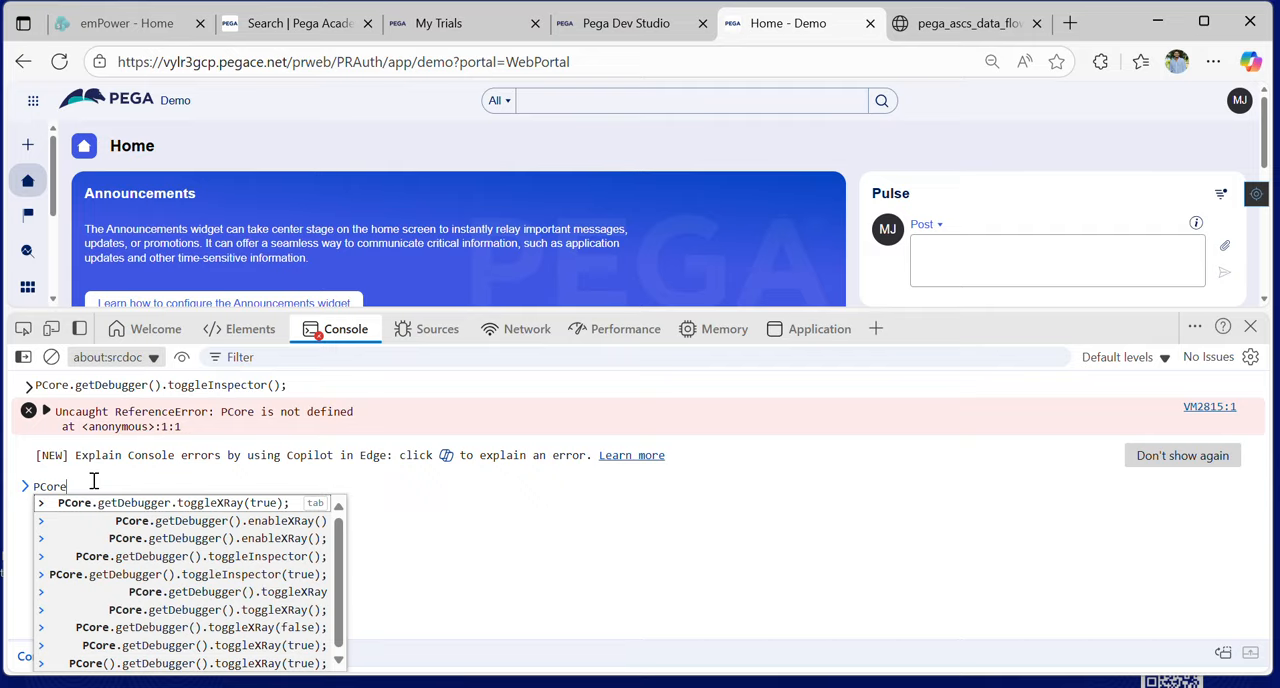
pyautogui.write('.get')
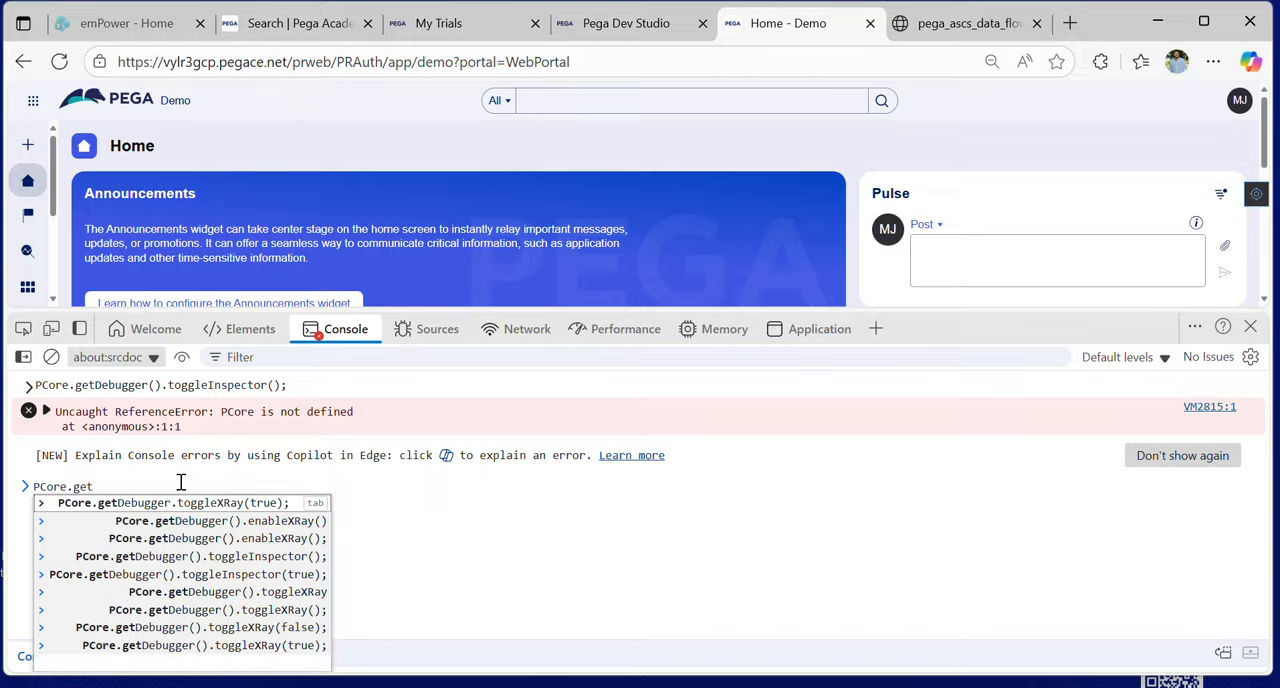
pyautogui.click(205, 503)
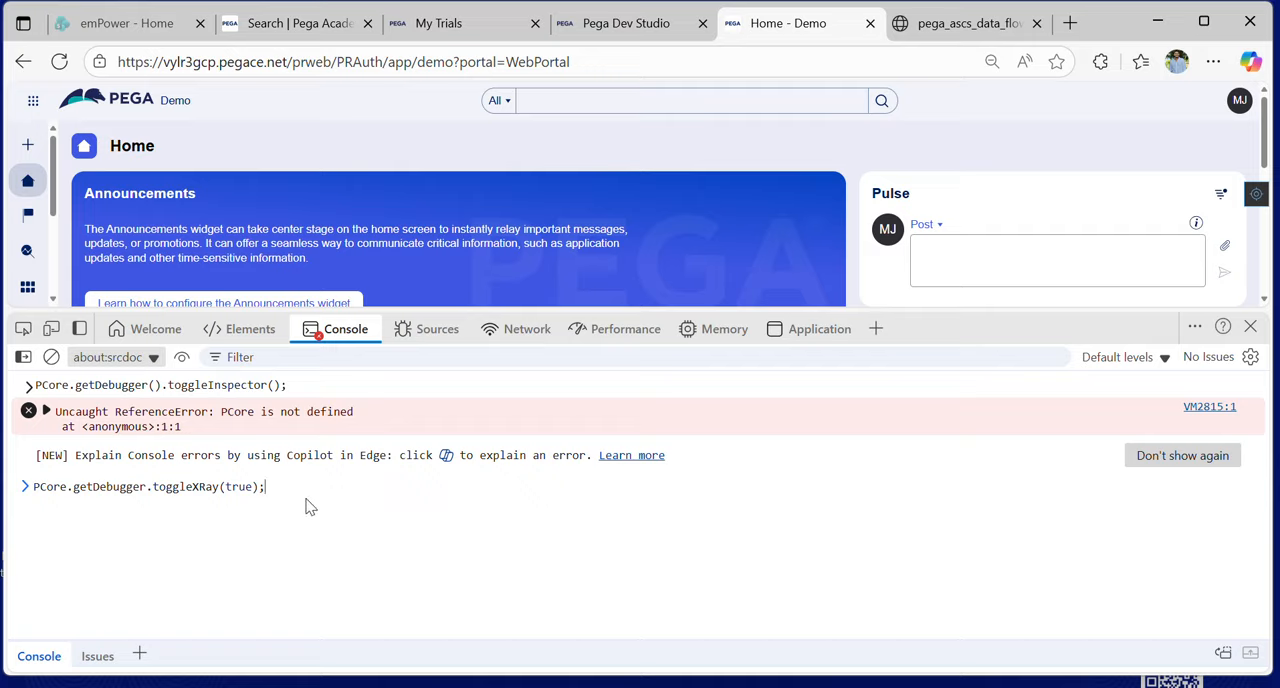
pyautogui.press('Return')
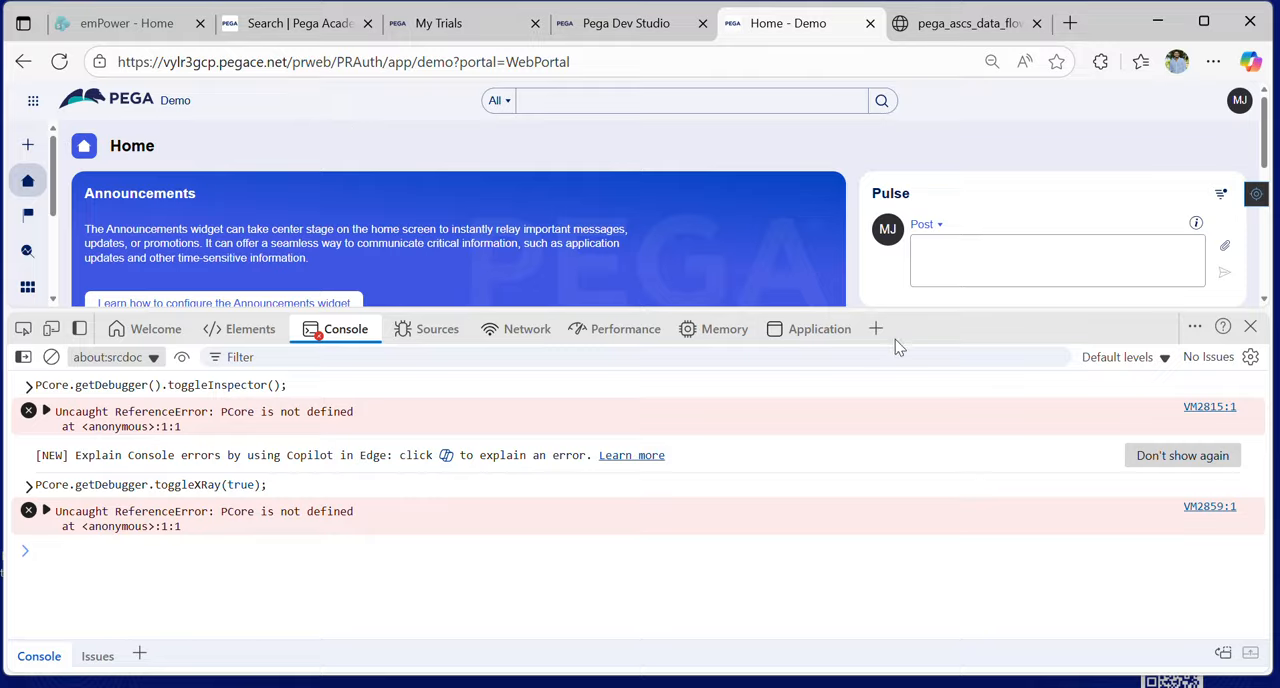
pyautogui.click(1250, 327)
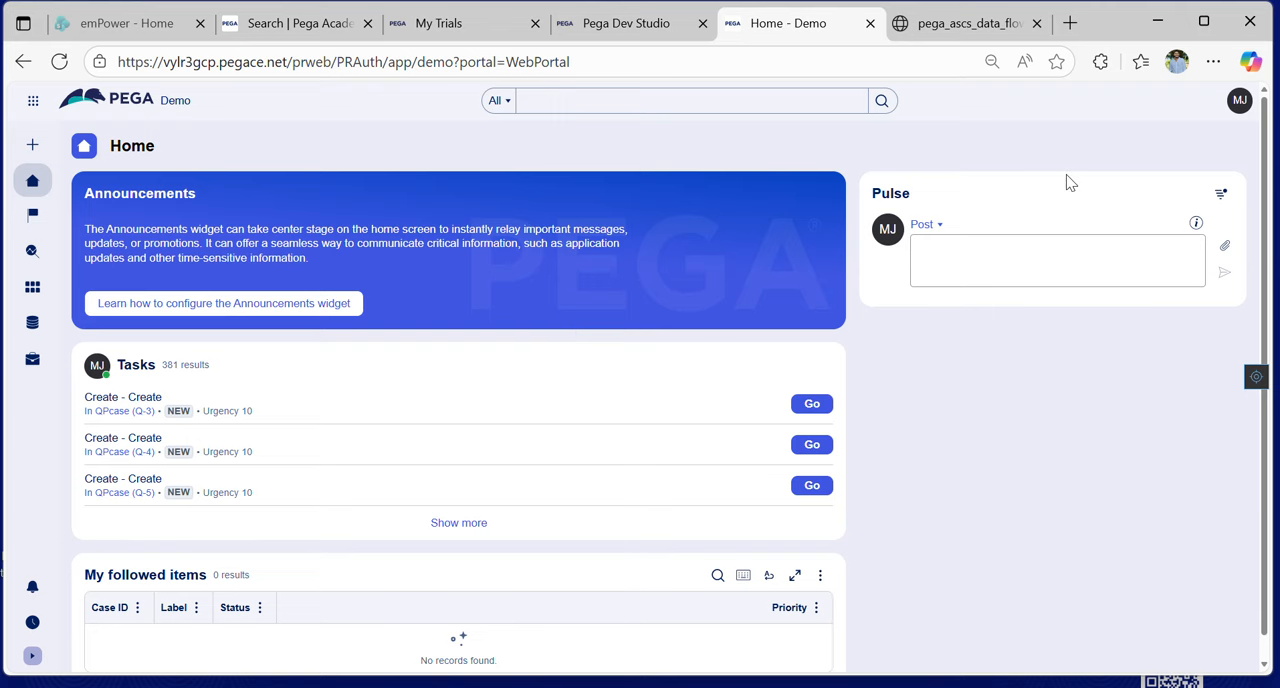
# - Open the UI Inspector on the portal home page and examine the Todo widget's quick info and metadata
pyautogui.click(1258, 377)
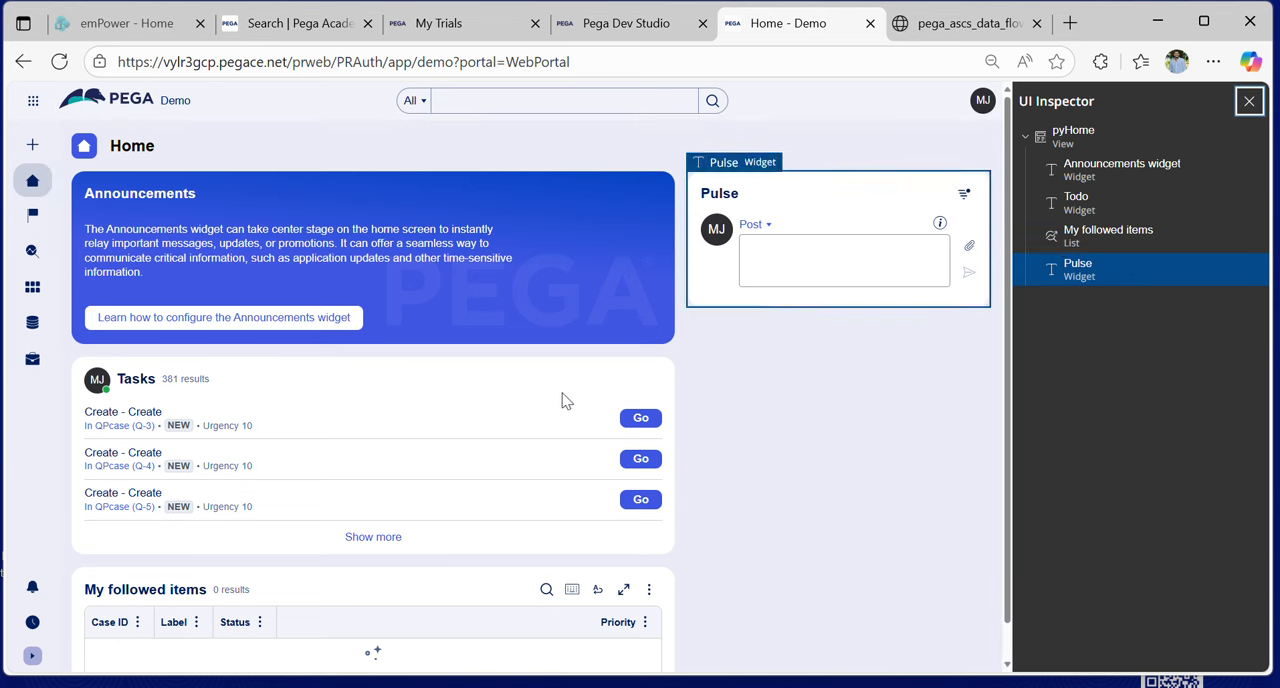
pyautogui.click(466, 397)
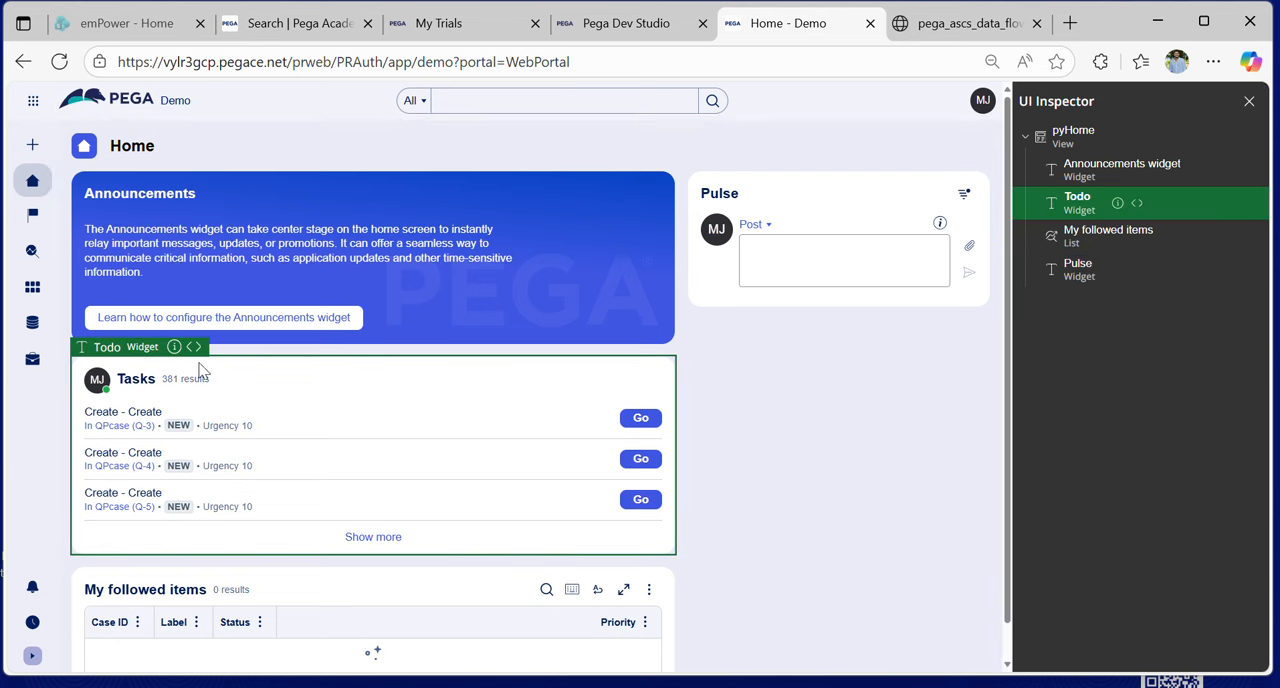
pyautogui.click(174, 348)
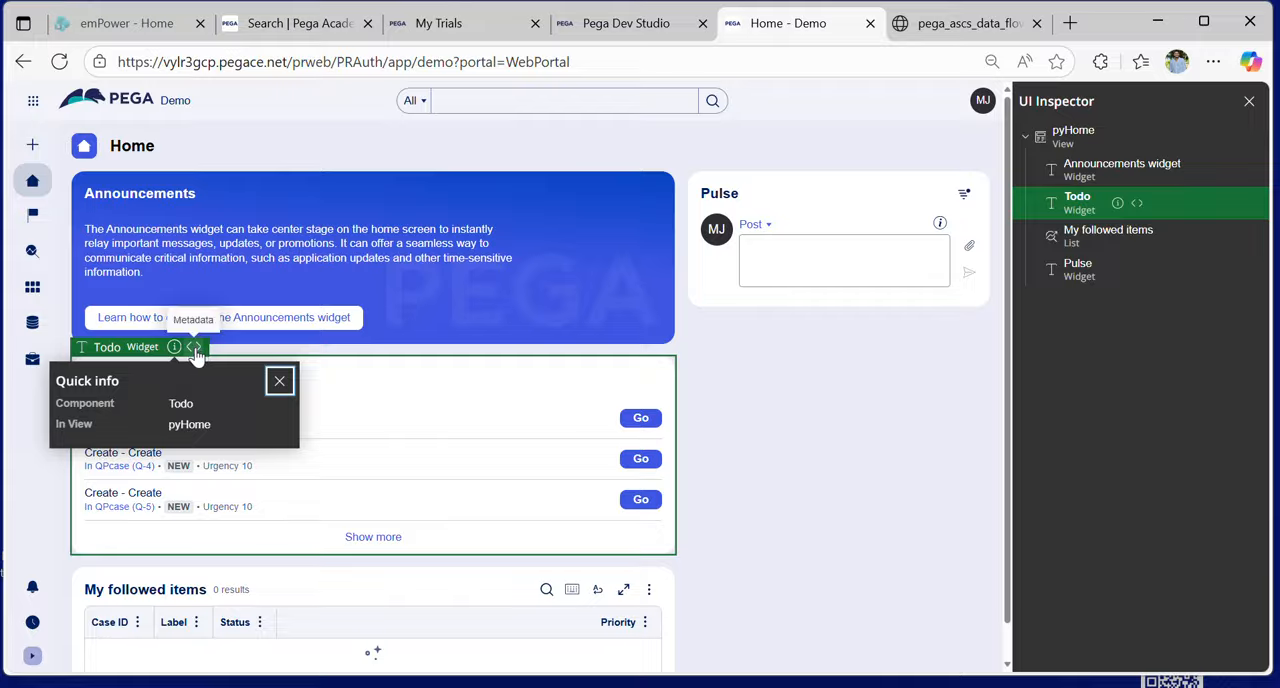
pyautogui.click(195, 349)
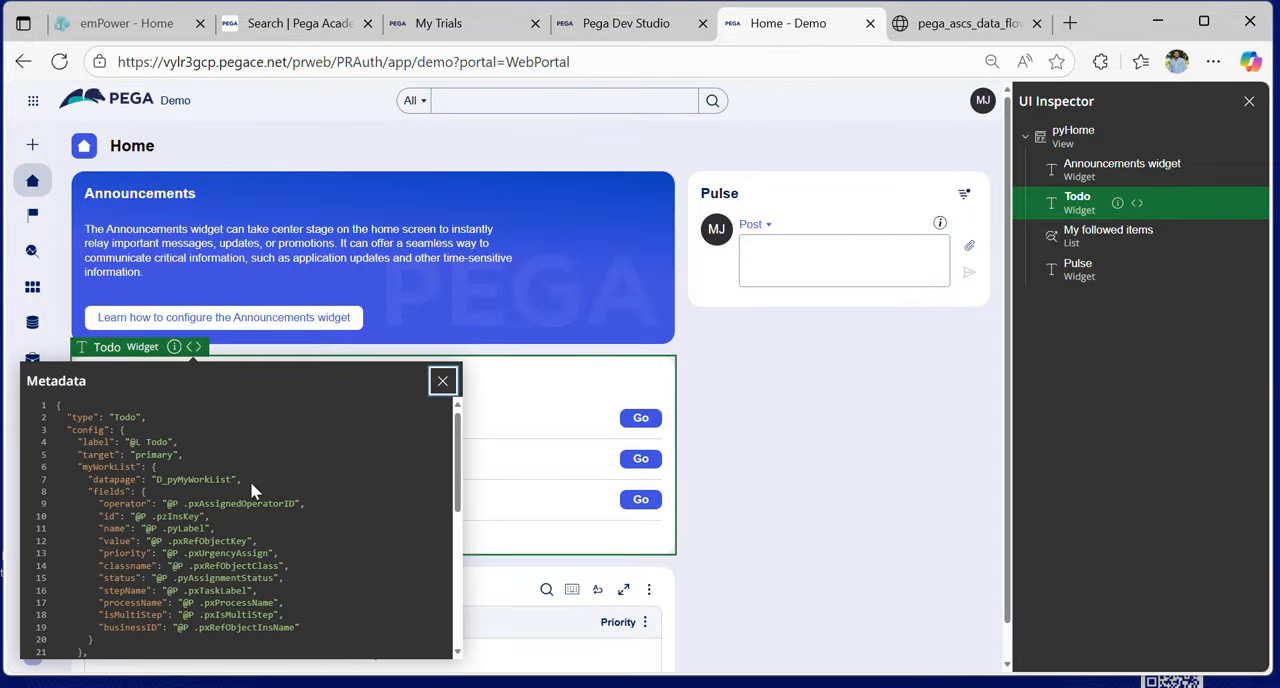
pyautogui.scroll(-1, 251, 491)
pyautogui.scroll(1, 232, 482)
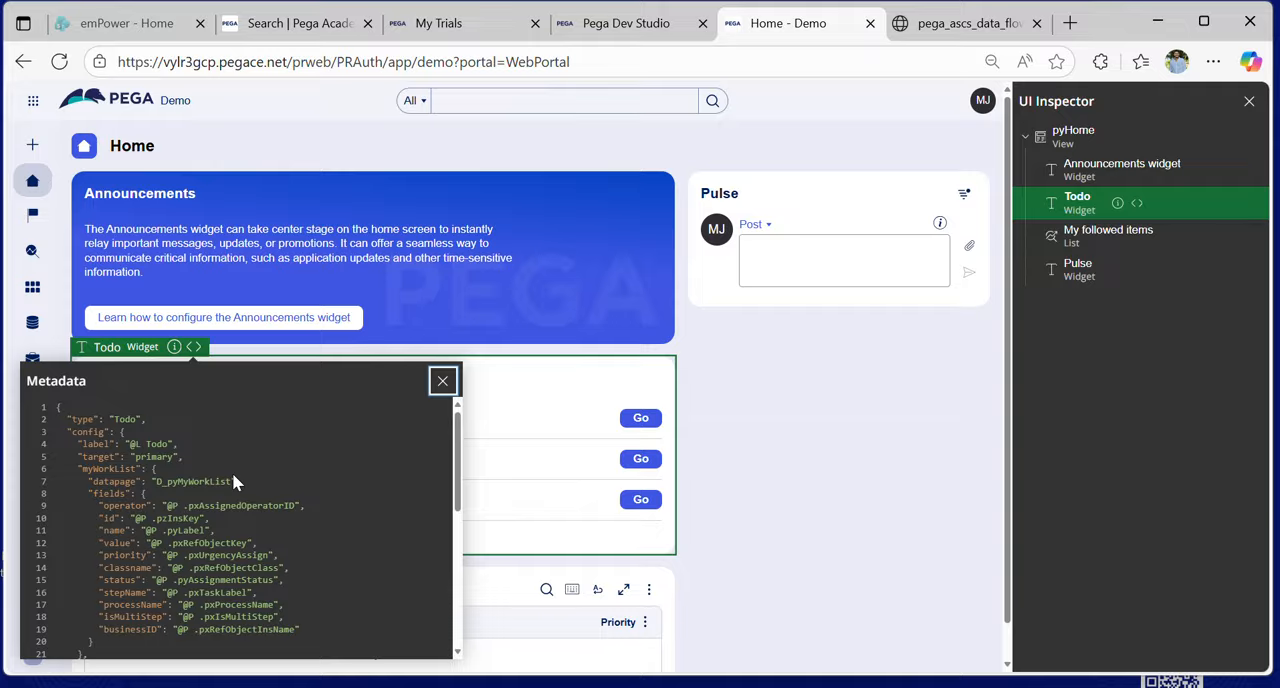
# - Read the Todo widget's metadata through to the end of the code, and close the metadata and the UI Inspector
pyautogui.scroll(-1, 233, 478)
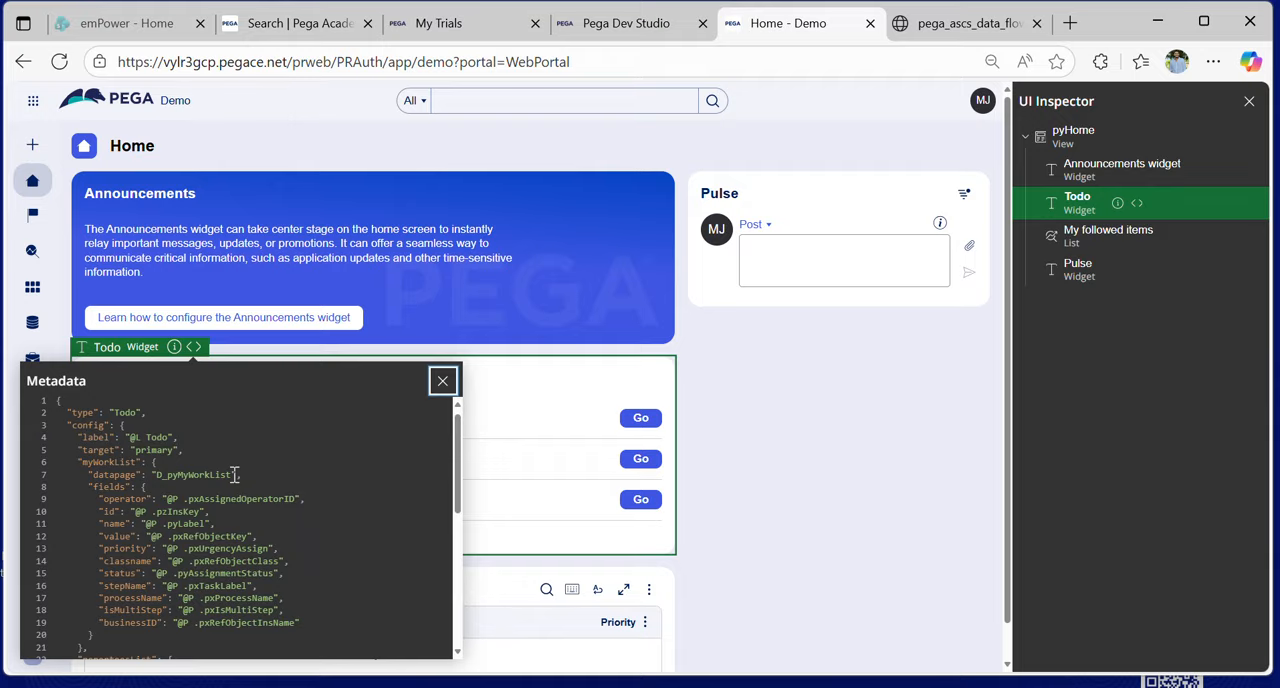
pyautogui.scroll(-1, 234, 474)
pyautogui.scroll(-1, 235, 482)
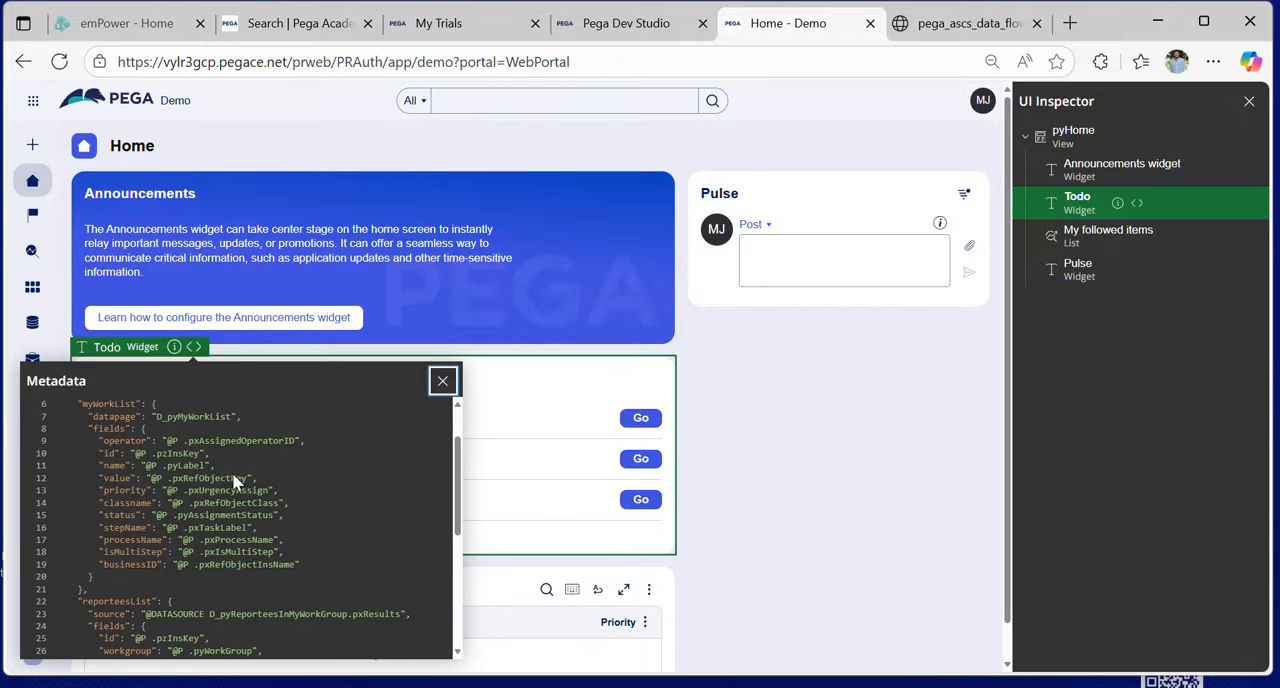
pyautogui.scroll(-4, 235, 482)
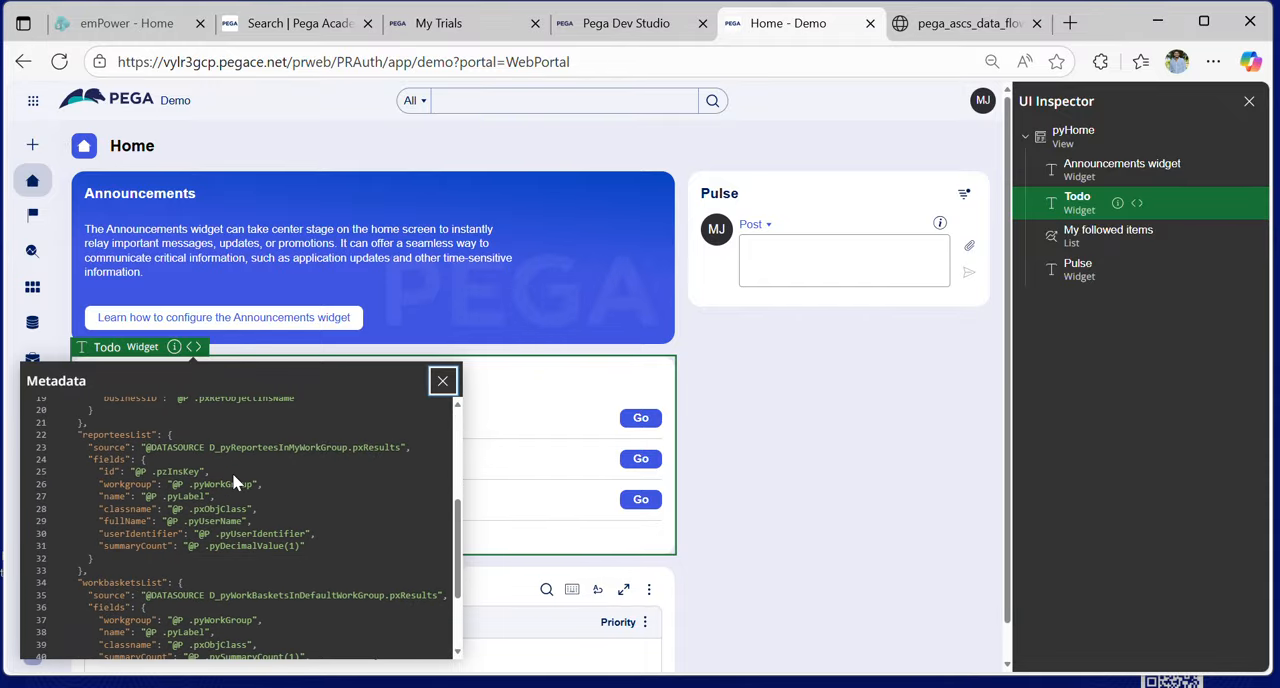
pyautogui.scroll(-3, 234, 482)
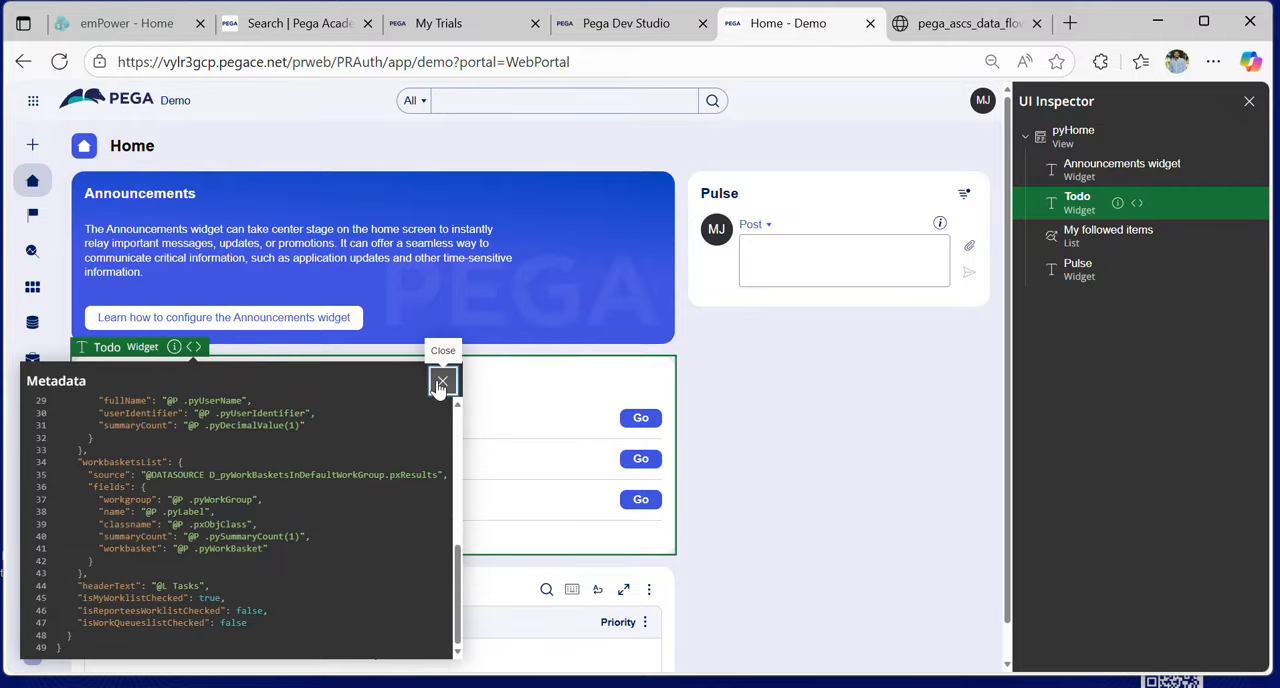
pyautogui.click(442, 380)
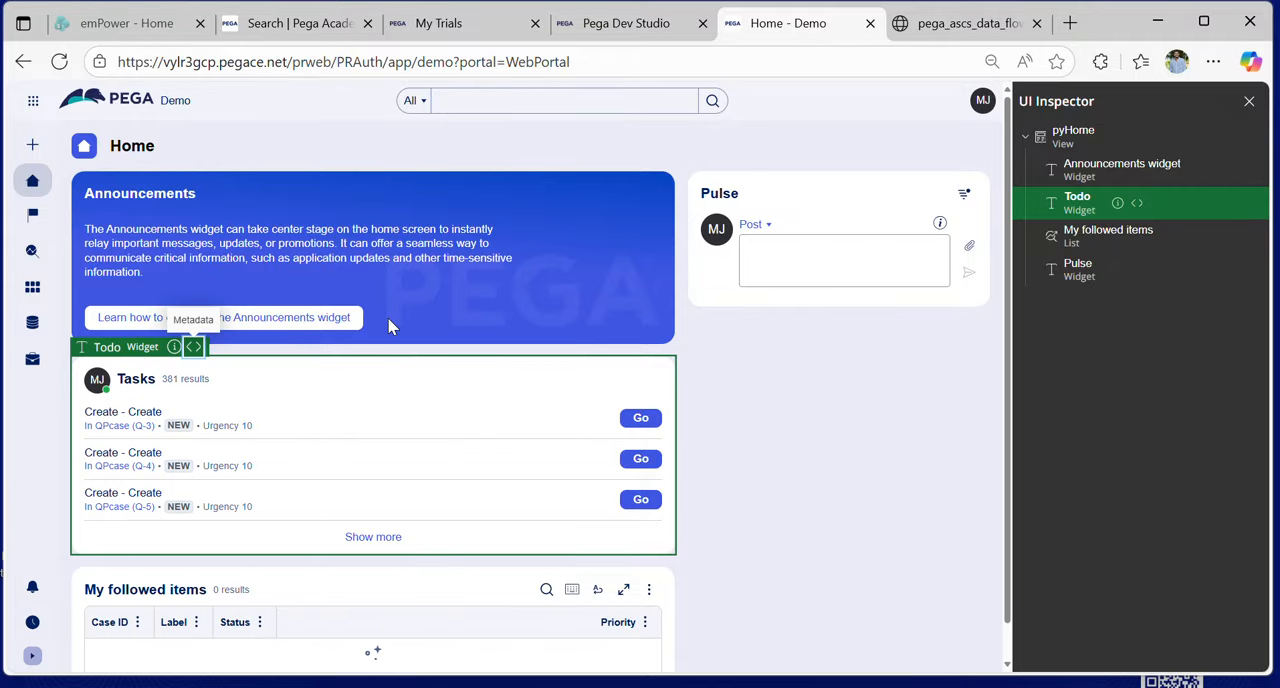
pyautogui.click(1248, 104)
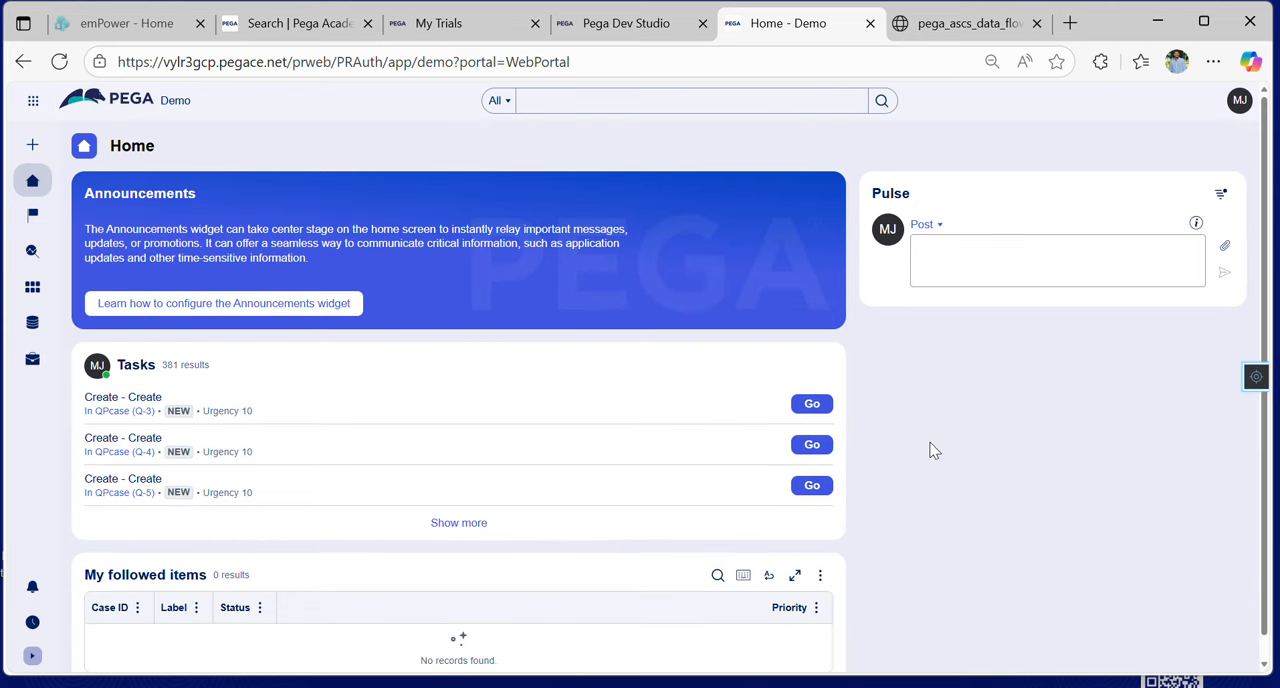